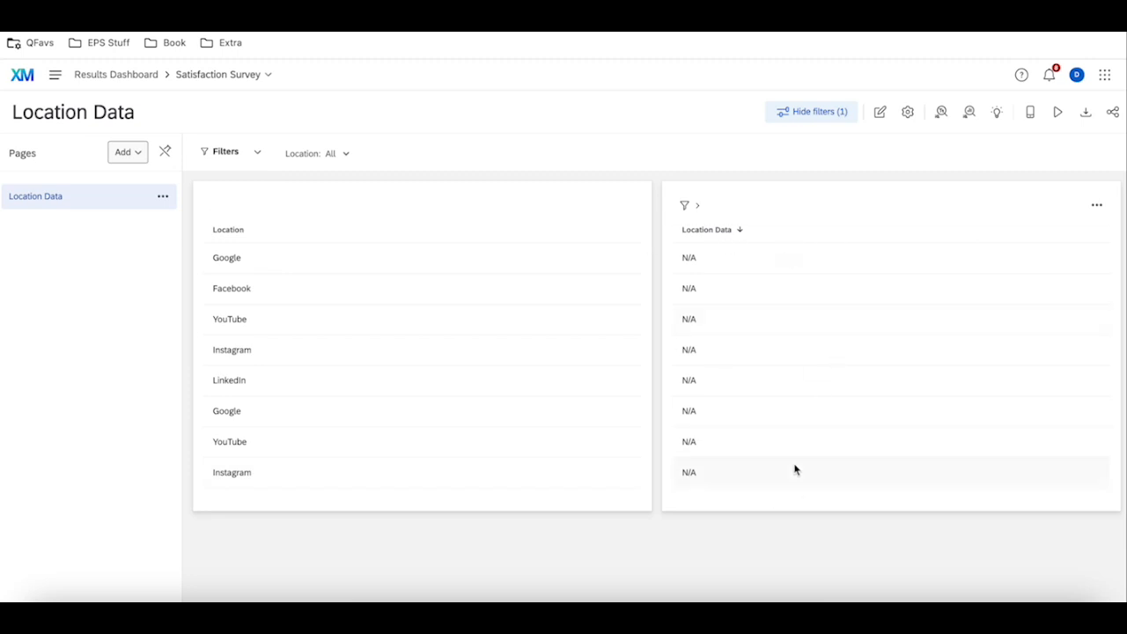
# Look up the Location fields in the dashboard's data mapping and return to the Location Data page.
pyautogui.click(905, 119)
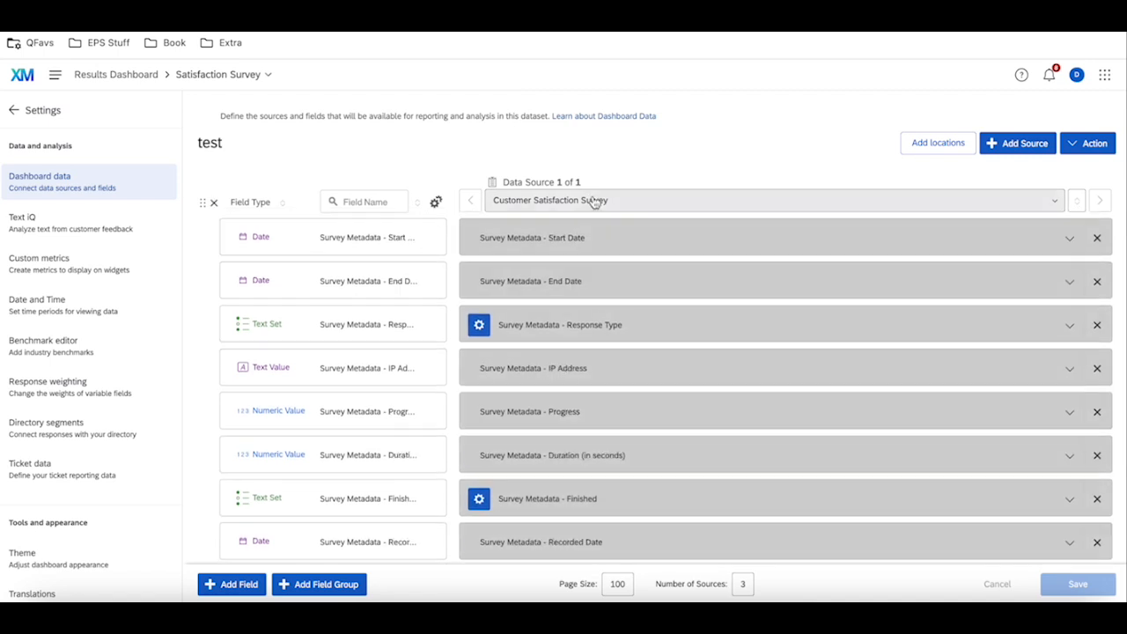
pyautogui.click(594, 201)
pyautogui.click(555, 269)
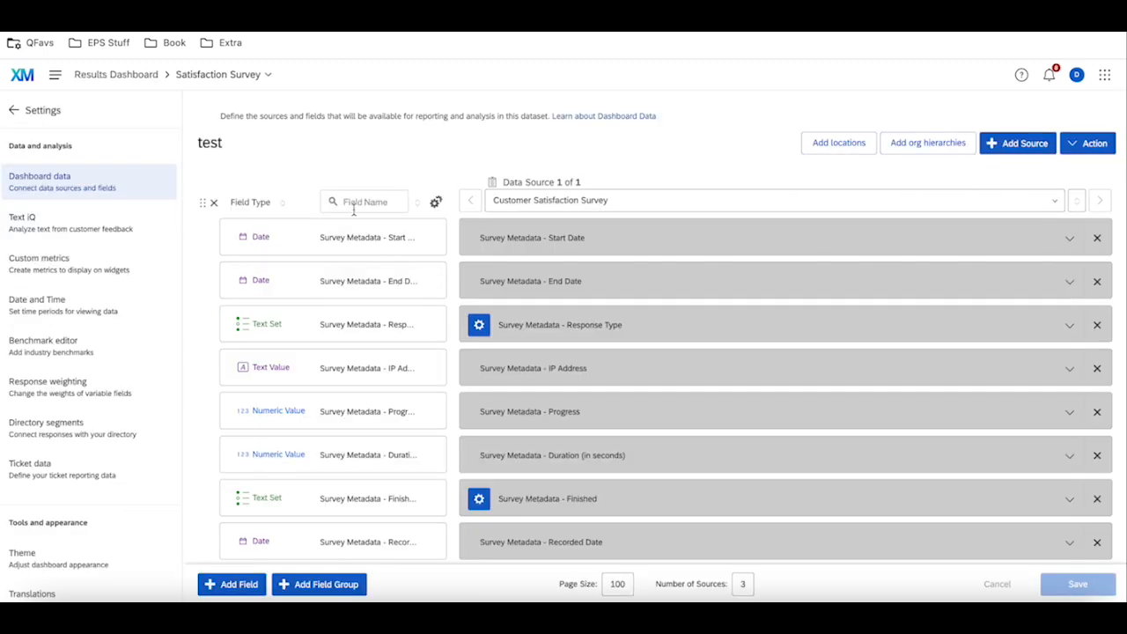
pyautogui.click(355, 203)
pyautogui.write('Location')
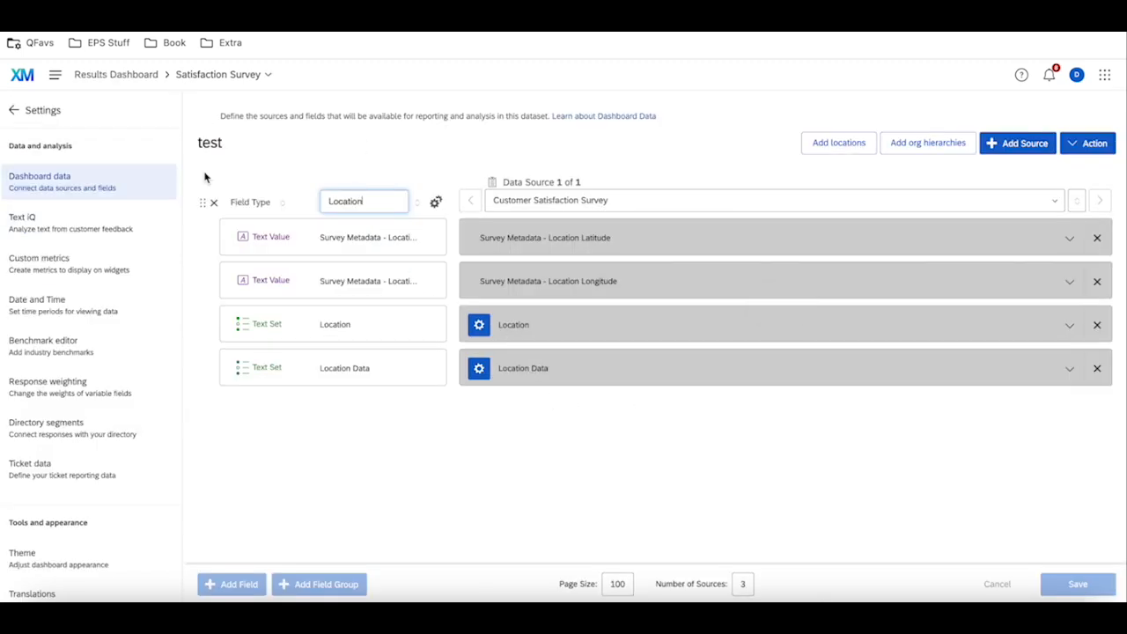
pyautogui.click(14, 111)
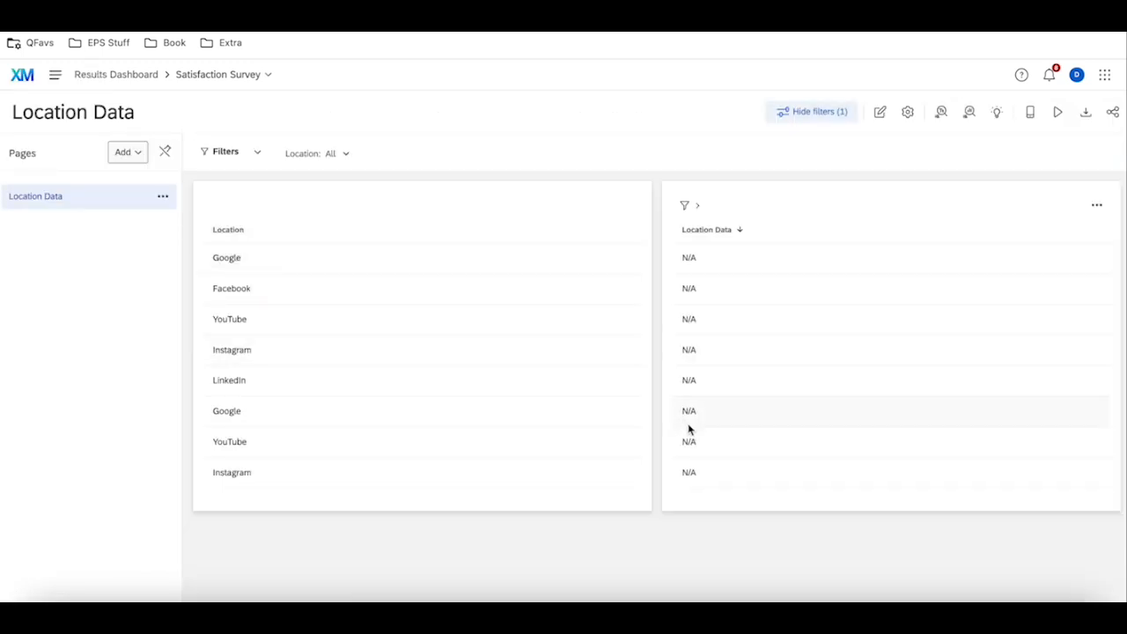
# Filter the page's Location by Facebook, Google, Instagram, LinkedIn, Other and YouTube one at a time, finishing on All.
pyautogui.click(327, 155)
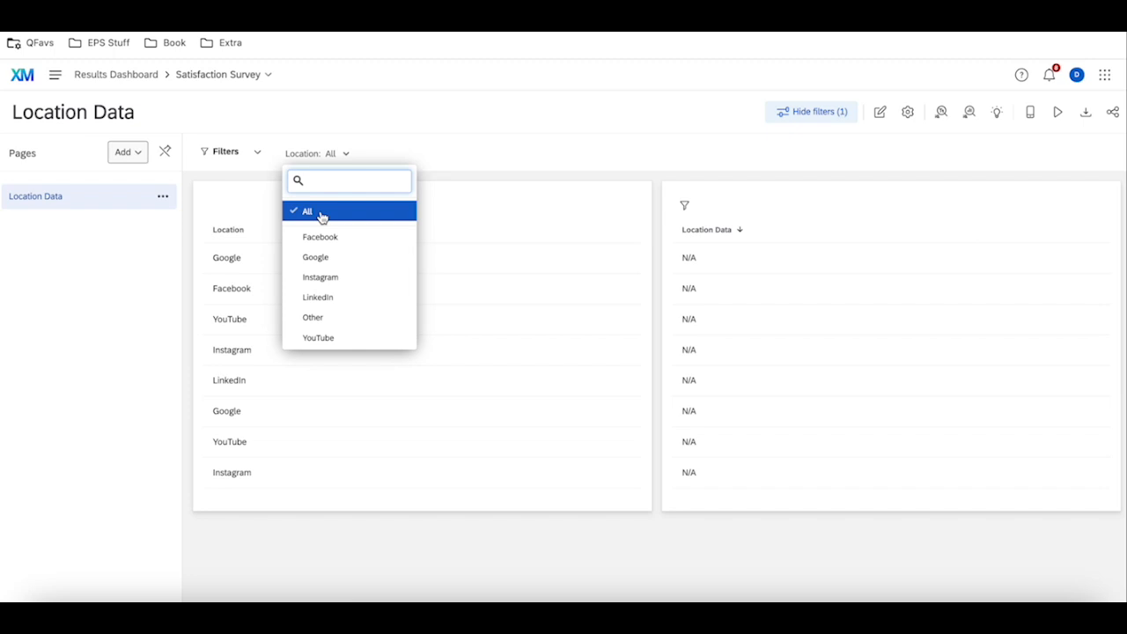
pyautogui.click(320, 238)
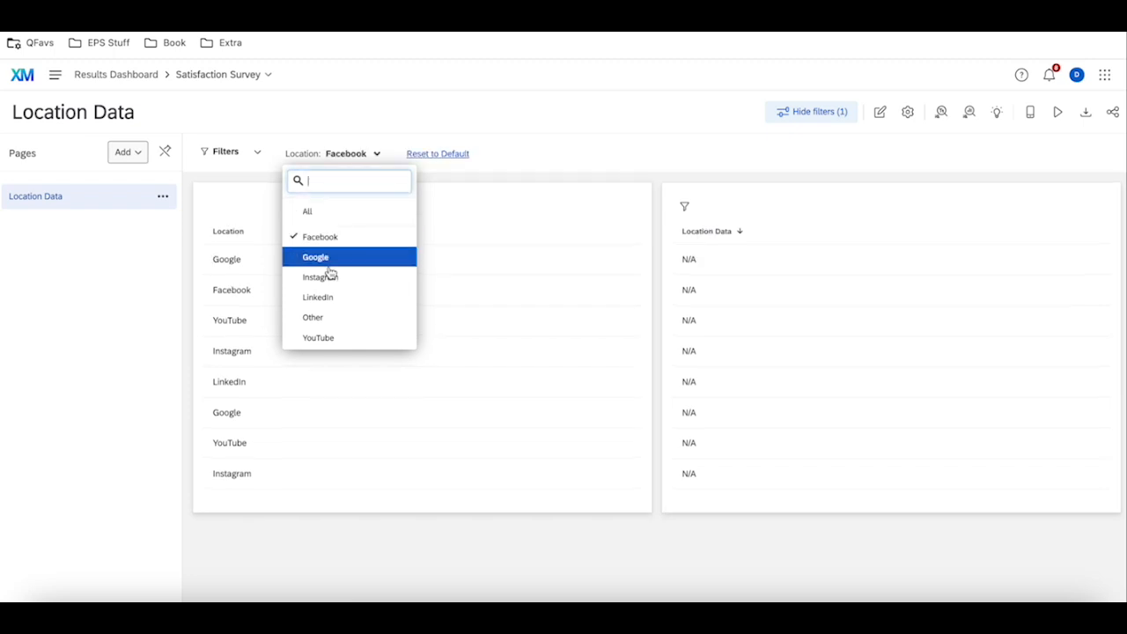
pyautogui.click(358, 244)
pyautogui.click(357, 258)
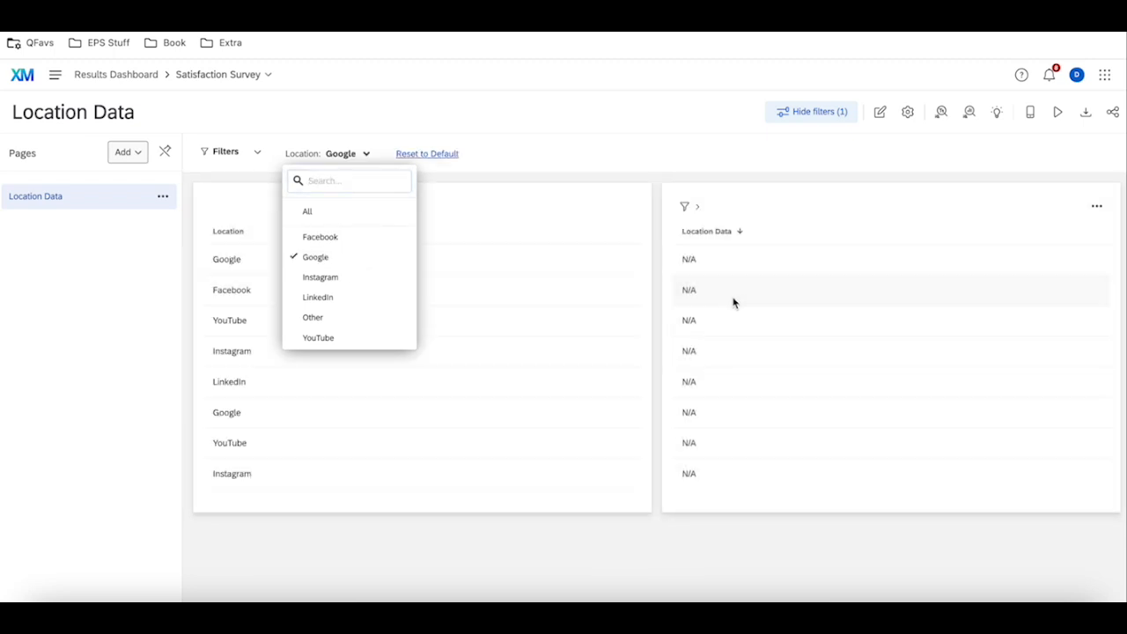
pyautogui.click(347, 258)
pyautogui.click(347, 276)
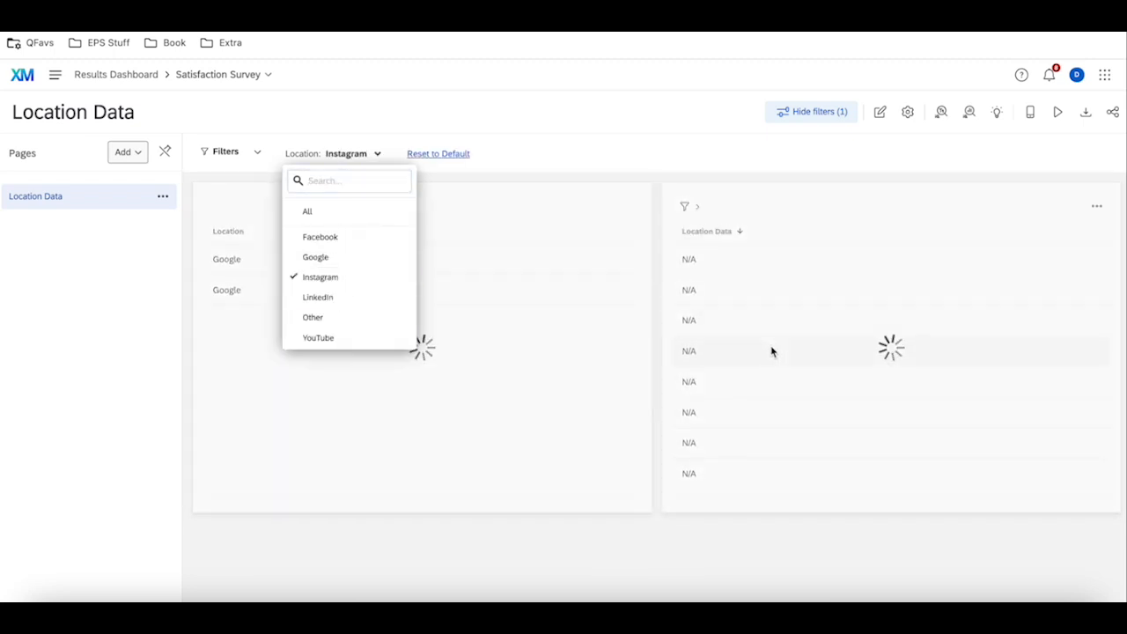
pyautogui.click(361, 297)
pyautogui.click(356, 277)
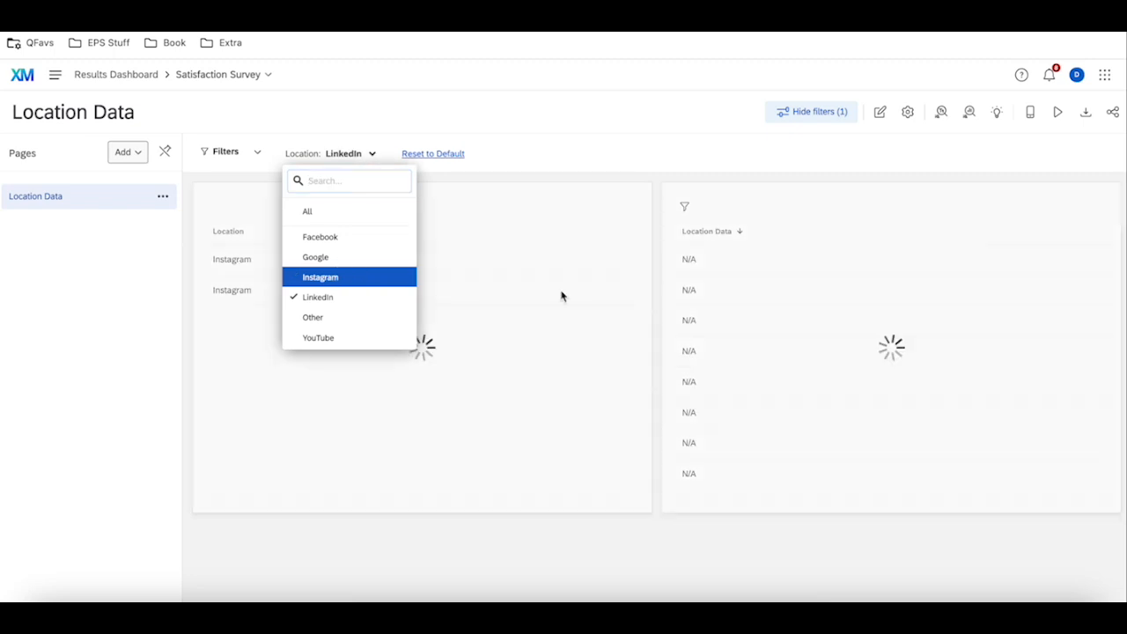
pyautogui.click(357, 318)
pyautogui.click(351, 297)
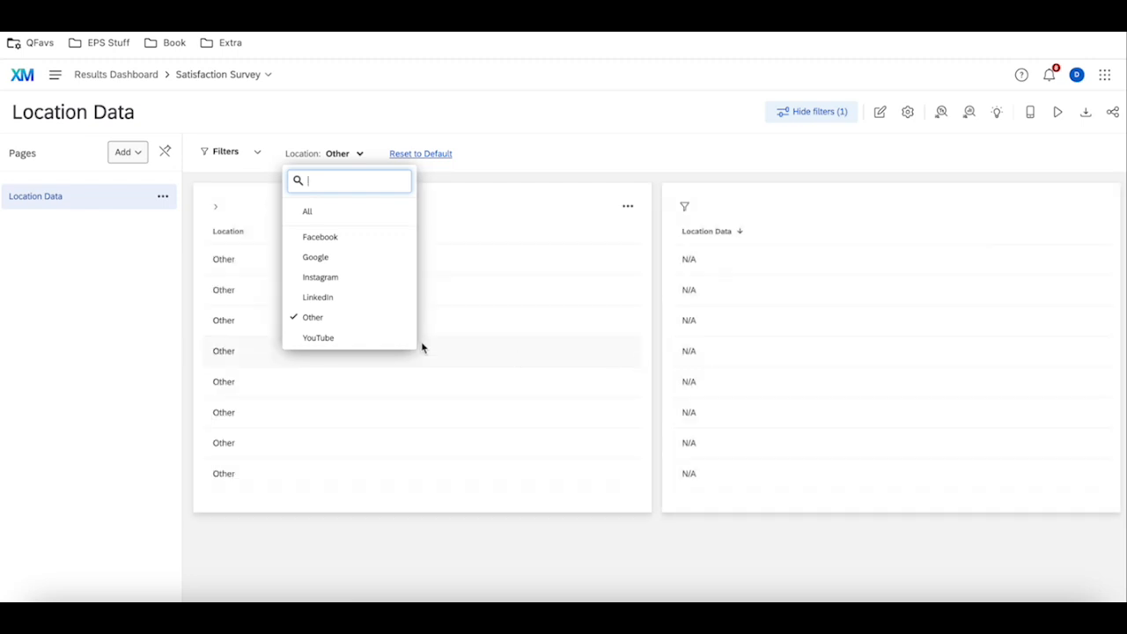
pyautogui.click(391, 340)
pyautogui.click(393, 318)
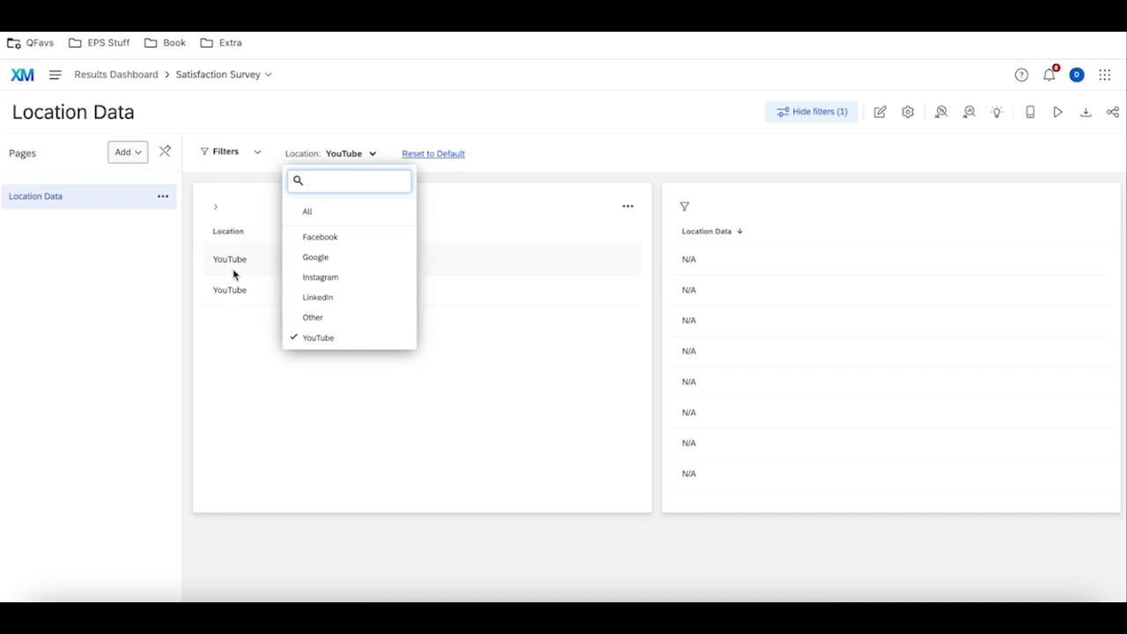
pyautogui.click(346, 337)
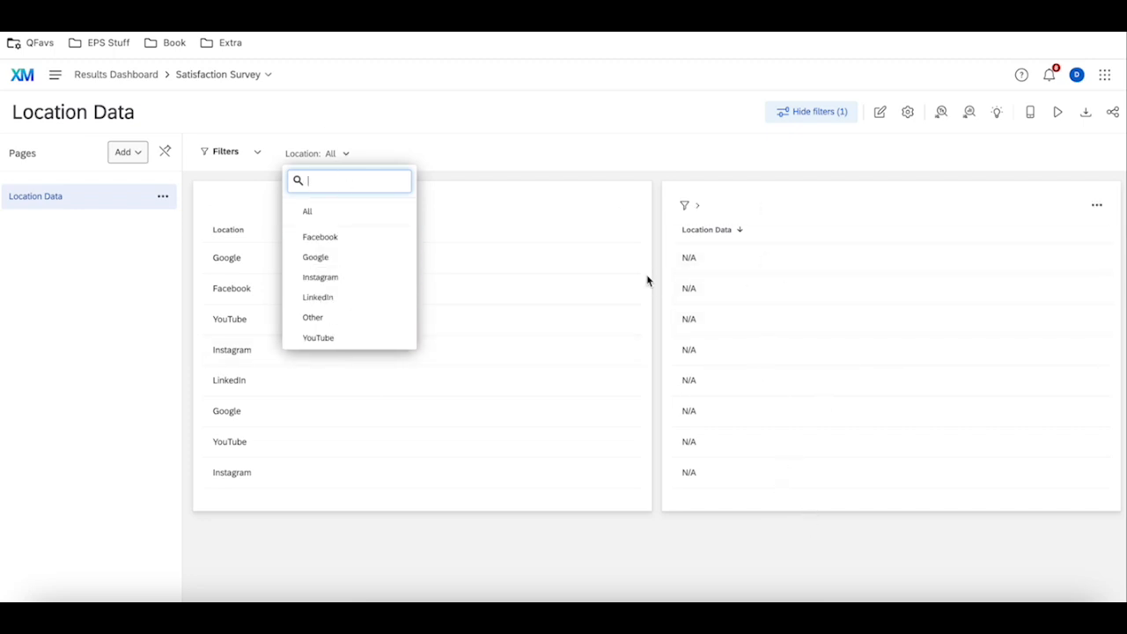
pyautogui.click(568, 165)
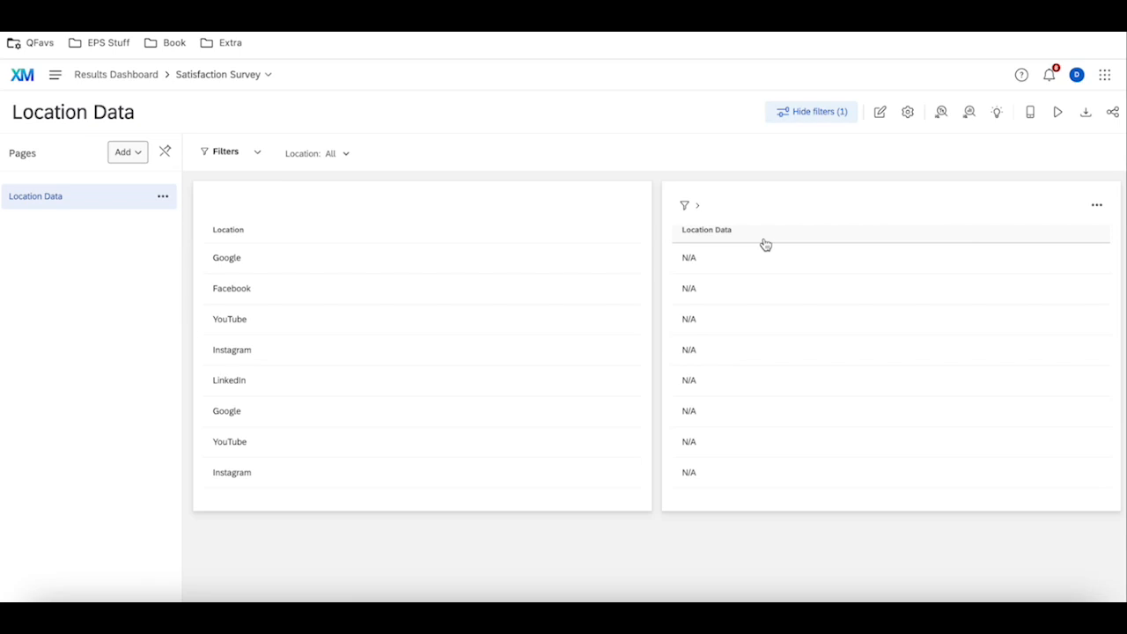
# Make a private copy of the Location Data page.
pyautogui.click(163, 195)
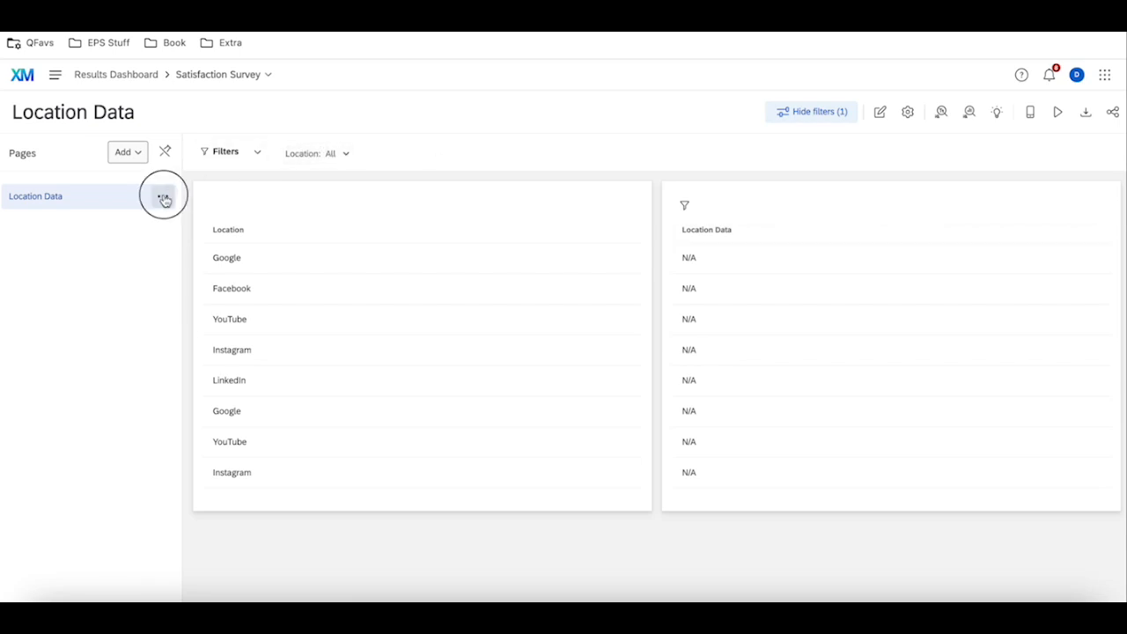
pyautogui.click(201, 277)
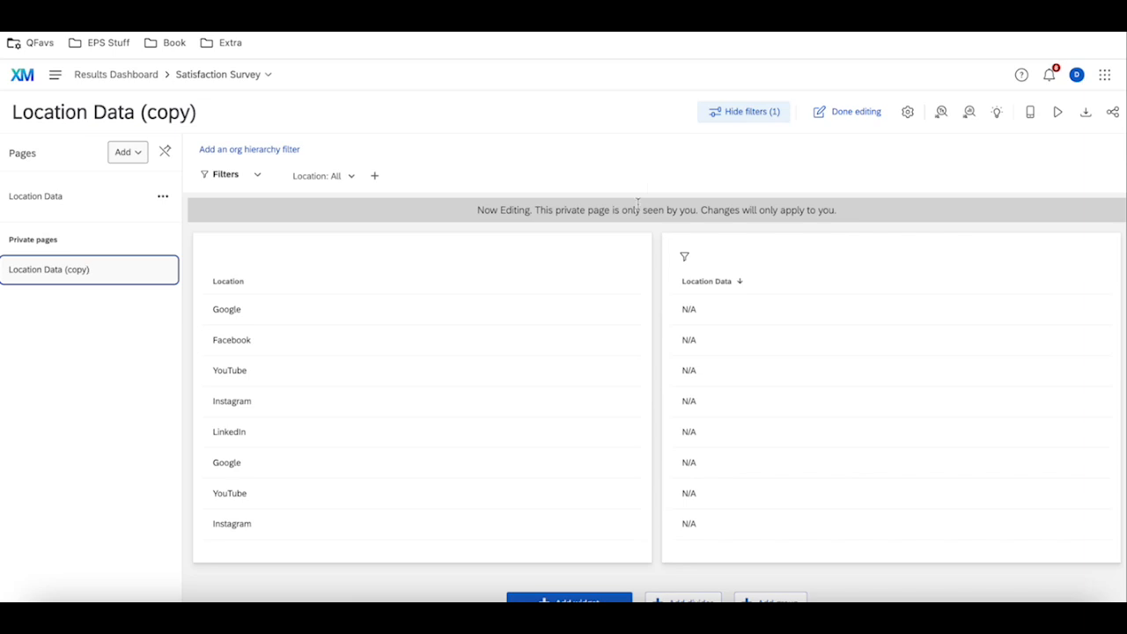
# On the copied page, inspect the Location table's settings and the Location filter of the Location Data table.
pyautogui.click(629, 258)
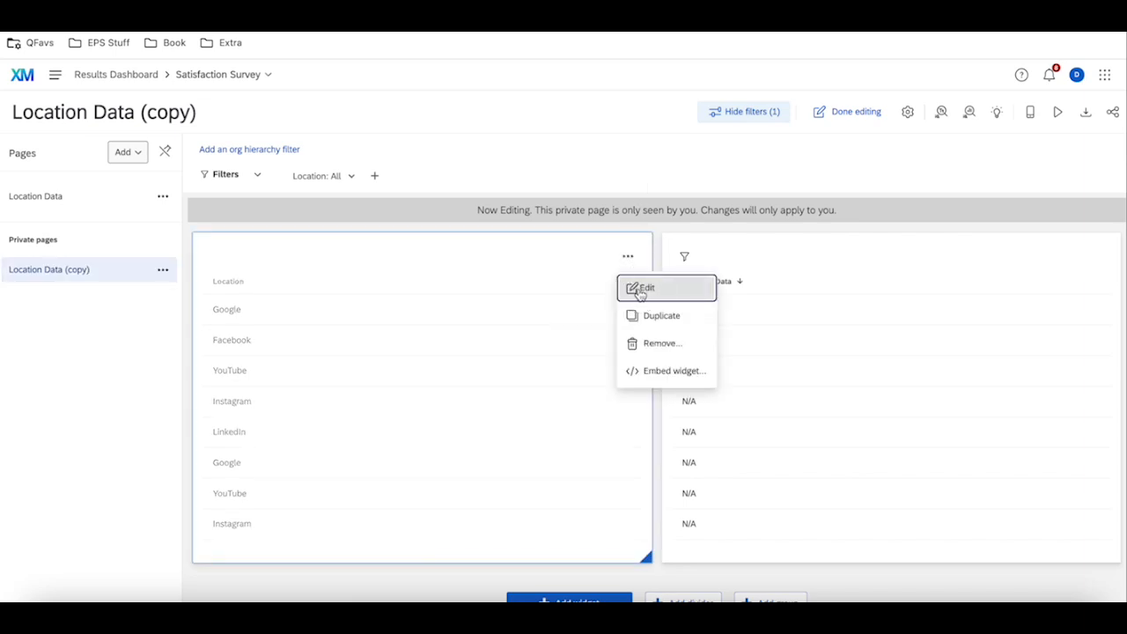
pyautogui.click(634, 287)
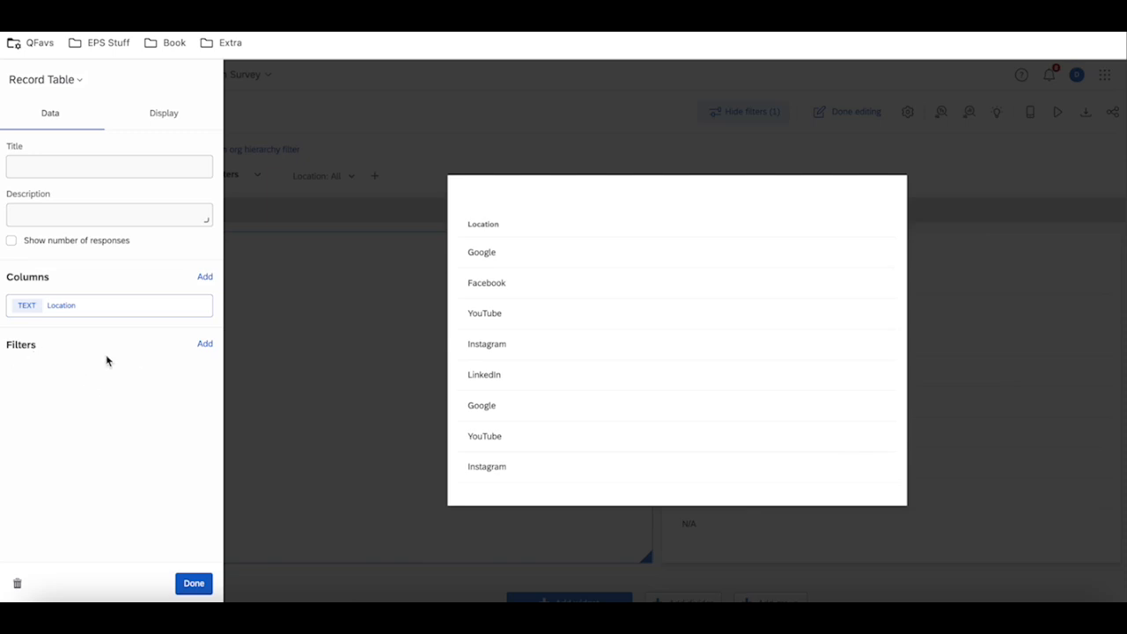
pyautogui.click(190, 583)
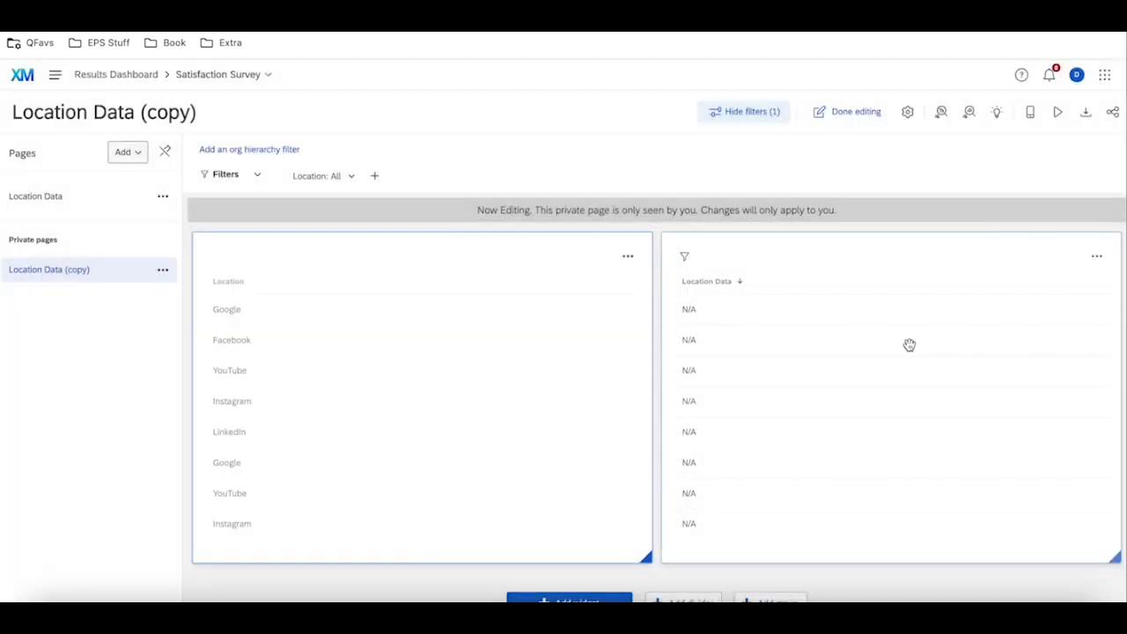
pyautogui.click(1096, 256)
pyautogui.click(1069, 291)
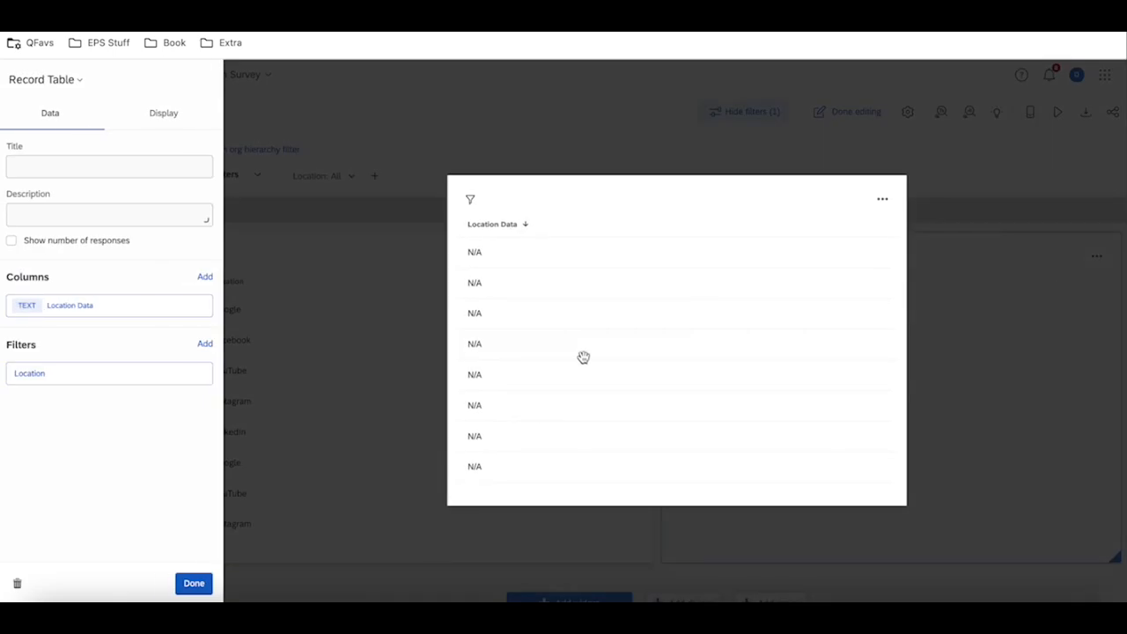
pyautogui.click(72, 382)
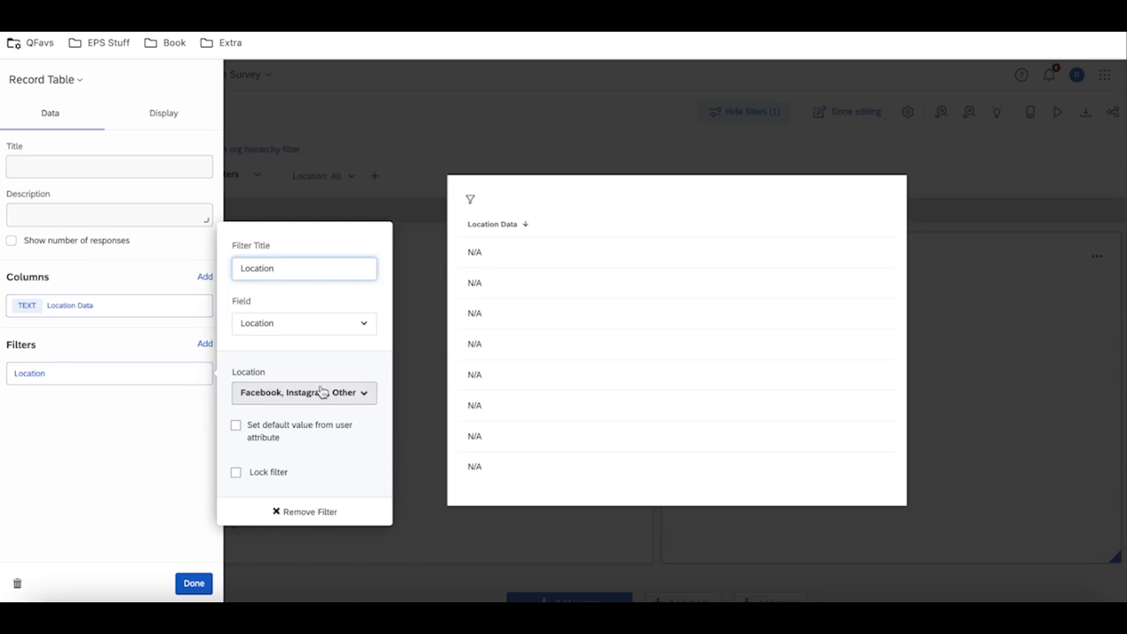
pyautogui.click(438, 404)
# Set the copied page's Location filter to Google, Facebook, Instagram, LinkedIn, Other and YouTube.
pyautogui.click(337, 176)
pyautogui.click(280, 356)
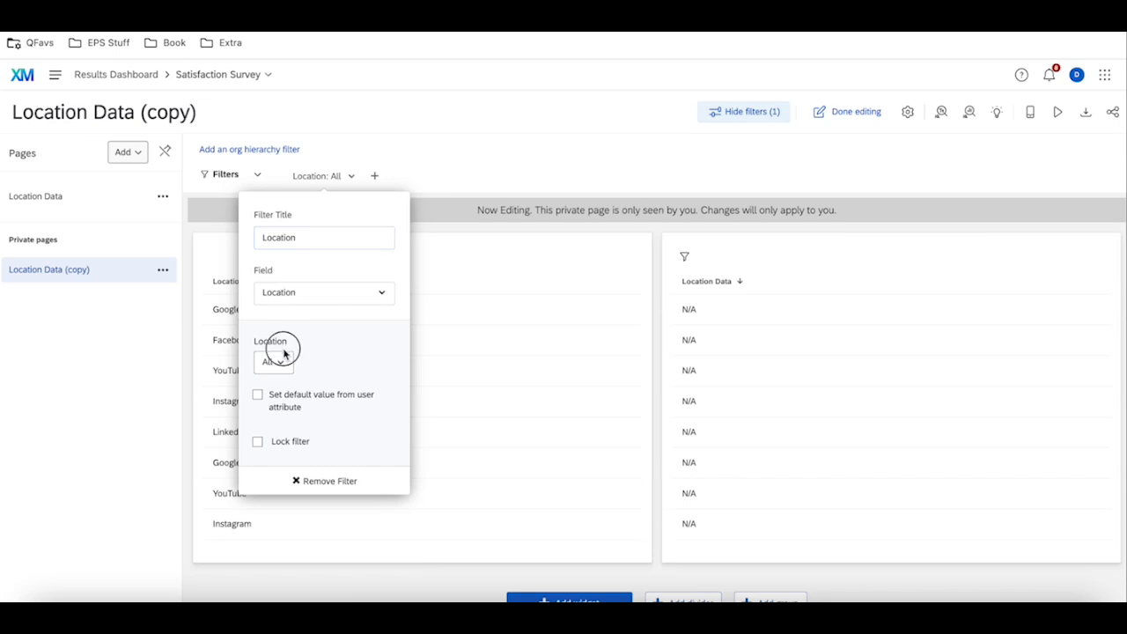
pyautogui.click(314, 463)
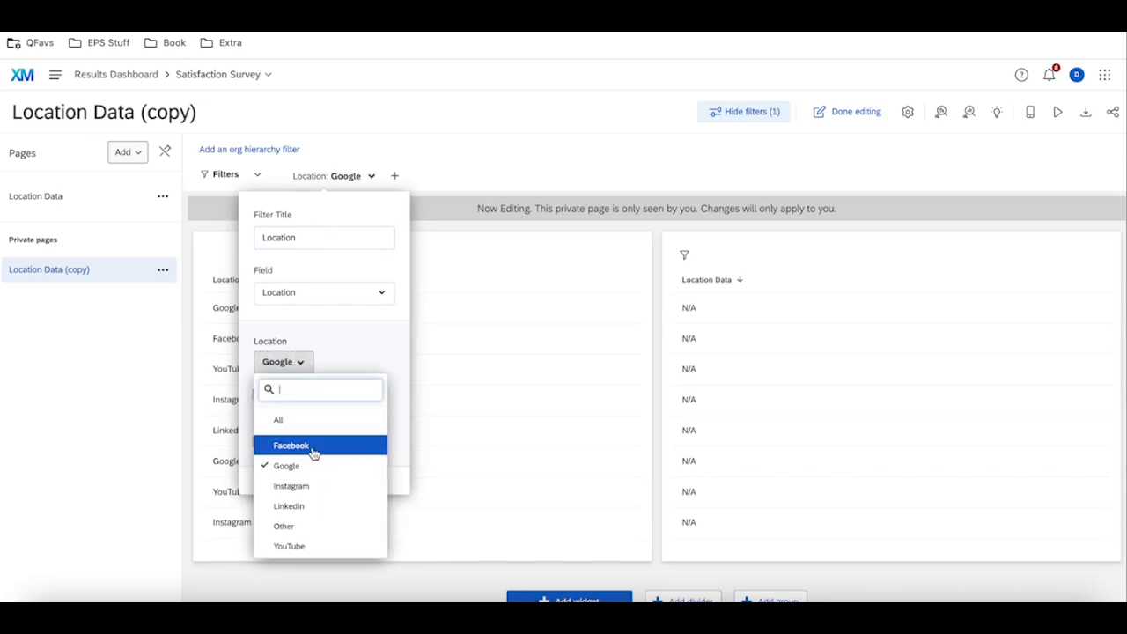
pyautogui.click(310, 445)
pyautogui.click(310, 485)
pyautogui.click(310, 509)
pyautogui.click(308, 526)
pyautogui.click(307, 546)
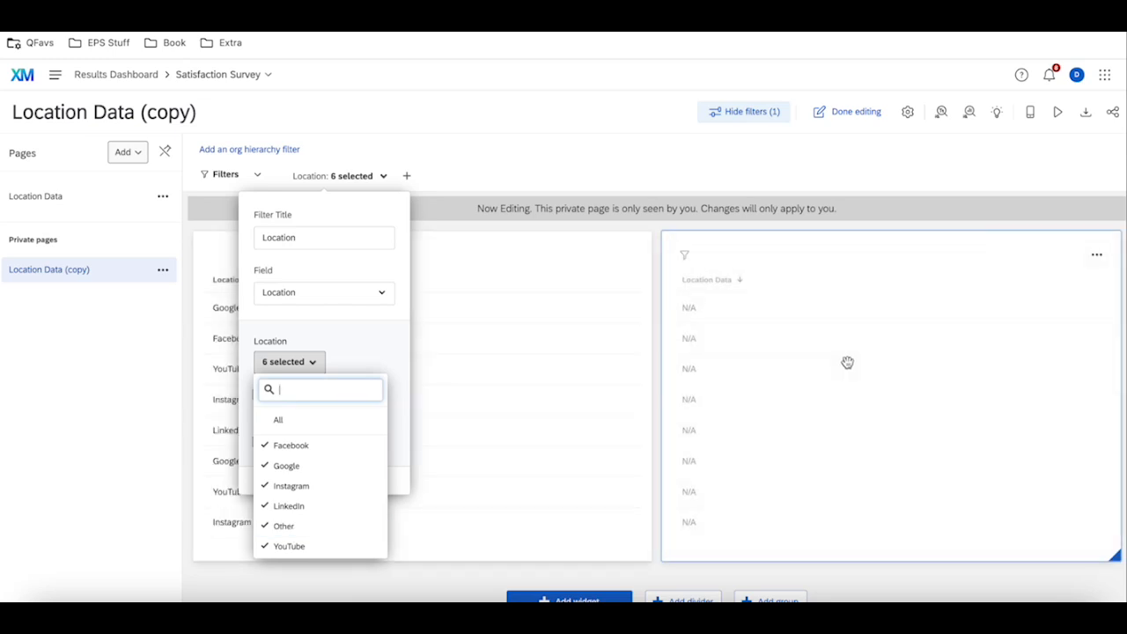
# Recheck the Location filter values set inside the copied page's Location Data table widget.
pyautogui.click(901, 286)
pyautogui.click(1096, 255)
pyautogui.click(1067, 286)
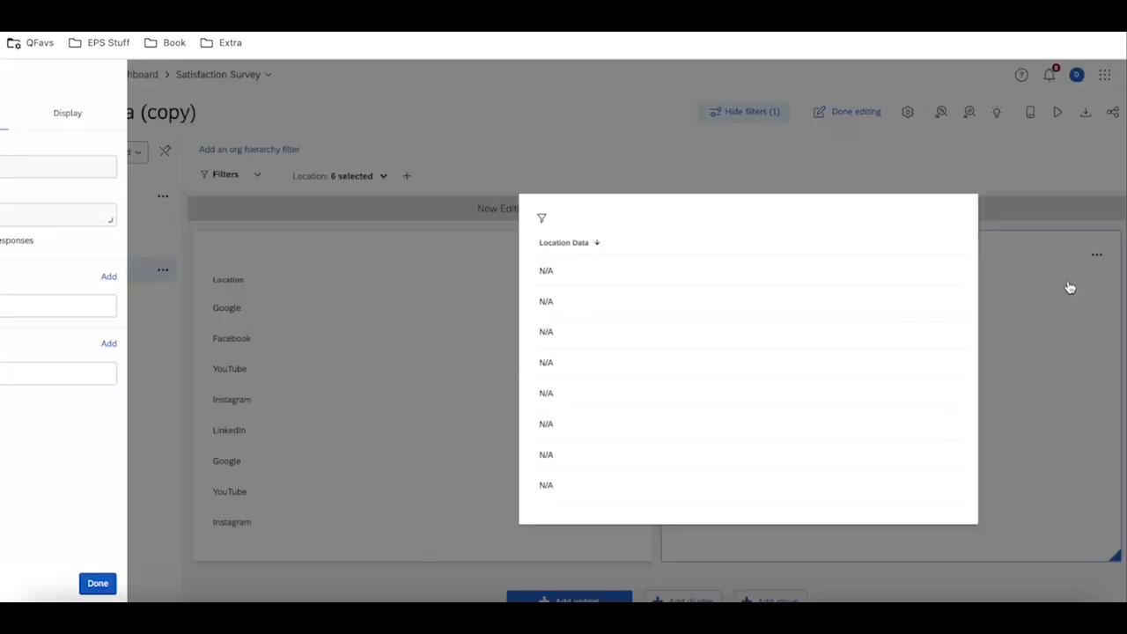
pyautogui.click(159, 378)
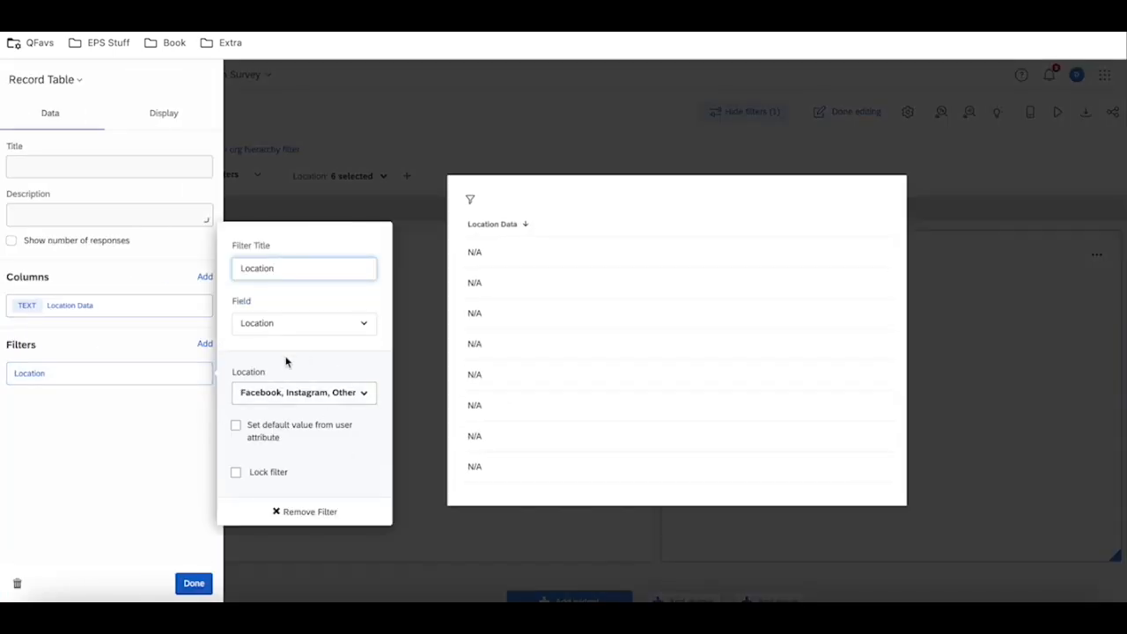
pyautogui.click(418, 435)
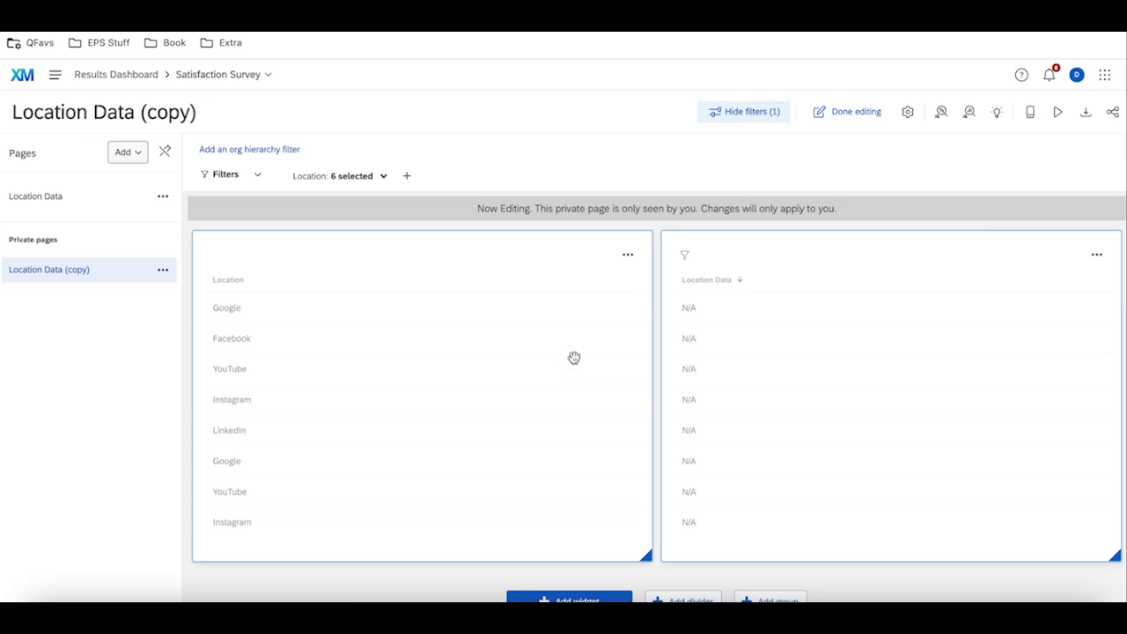
# Remove the Location filter from the Location Data table widget on the copied page.
pyautogui.click(1097, 255)
pyautogui.click(1050, 288)
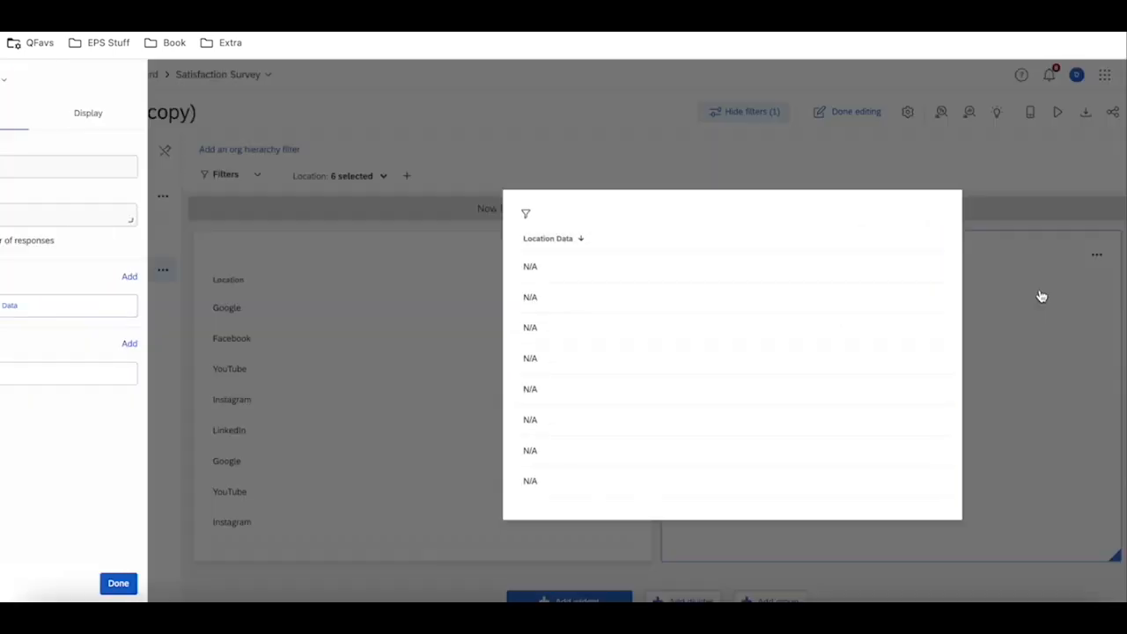
pyautogui.click(168, 381)
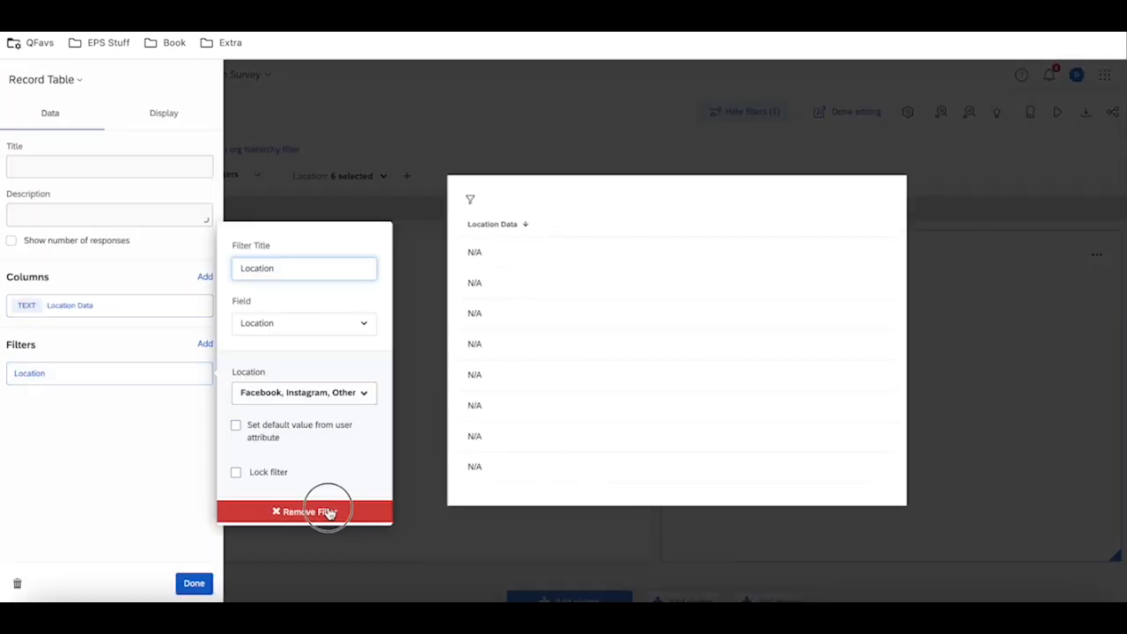
pyautogui.click(328, 512)
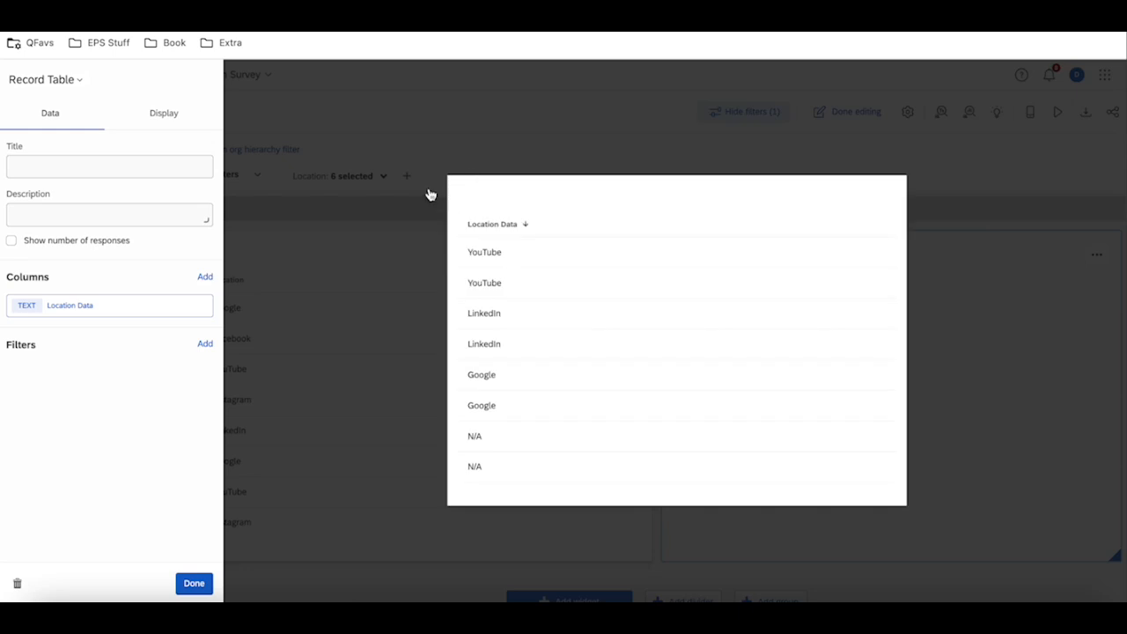
pyautogui.click(398, 199)
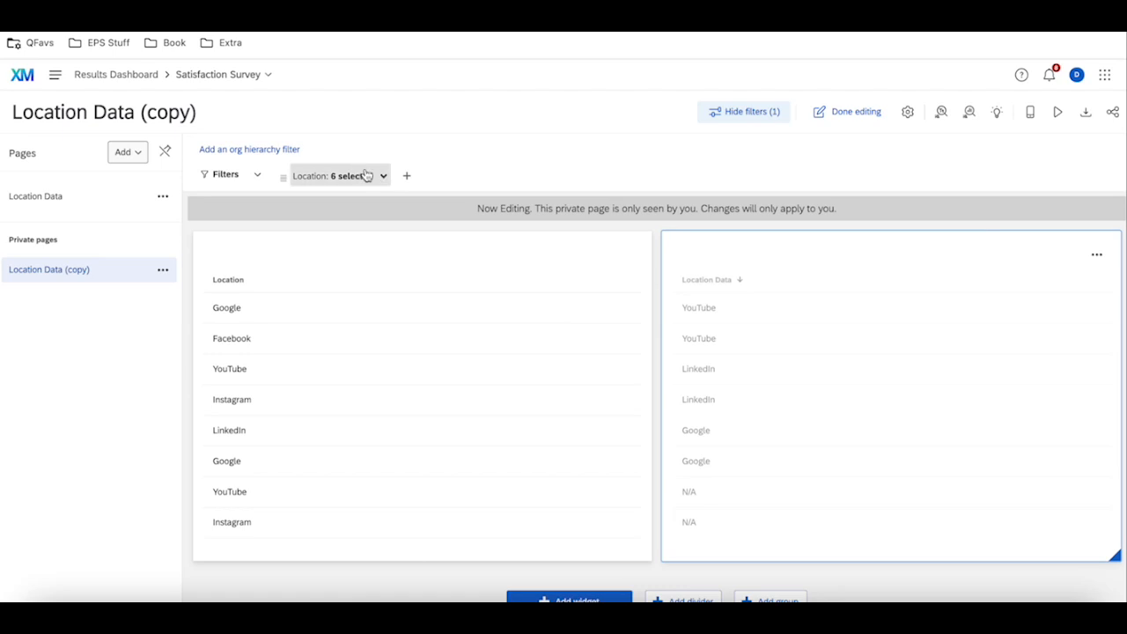
# Open the original Location Data page and examine the values selected in its Location Data table widget's Location filter.
pyautogui.click(104, 203)
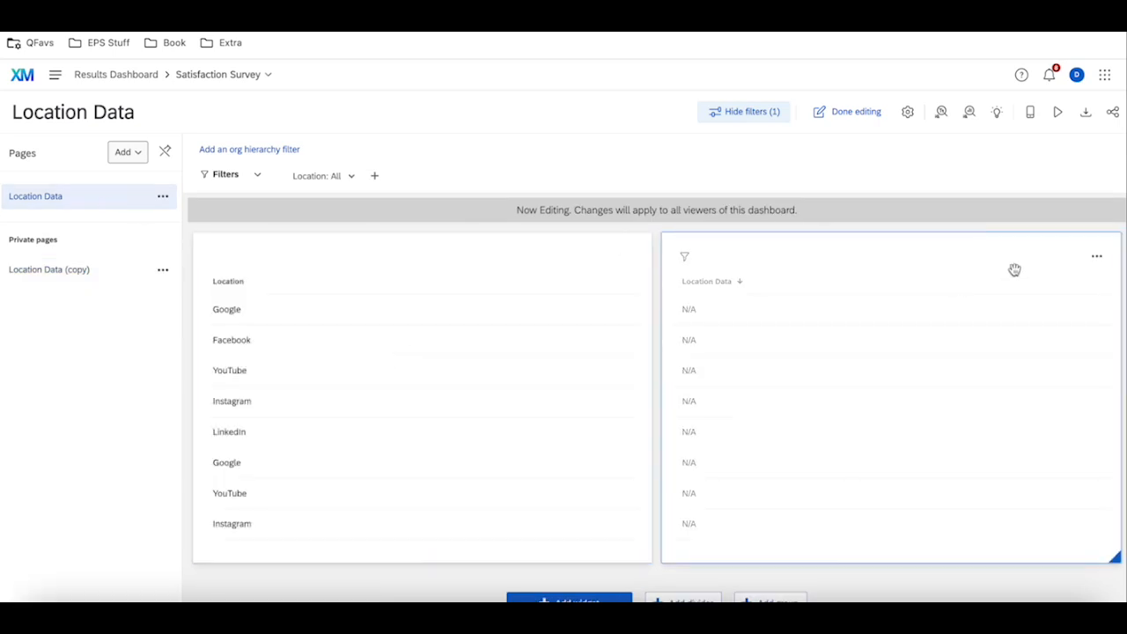
pyautogui.click(1096, 257)
pyautogui.click(1074, 291)
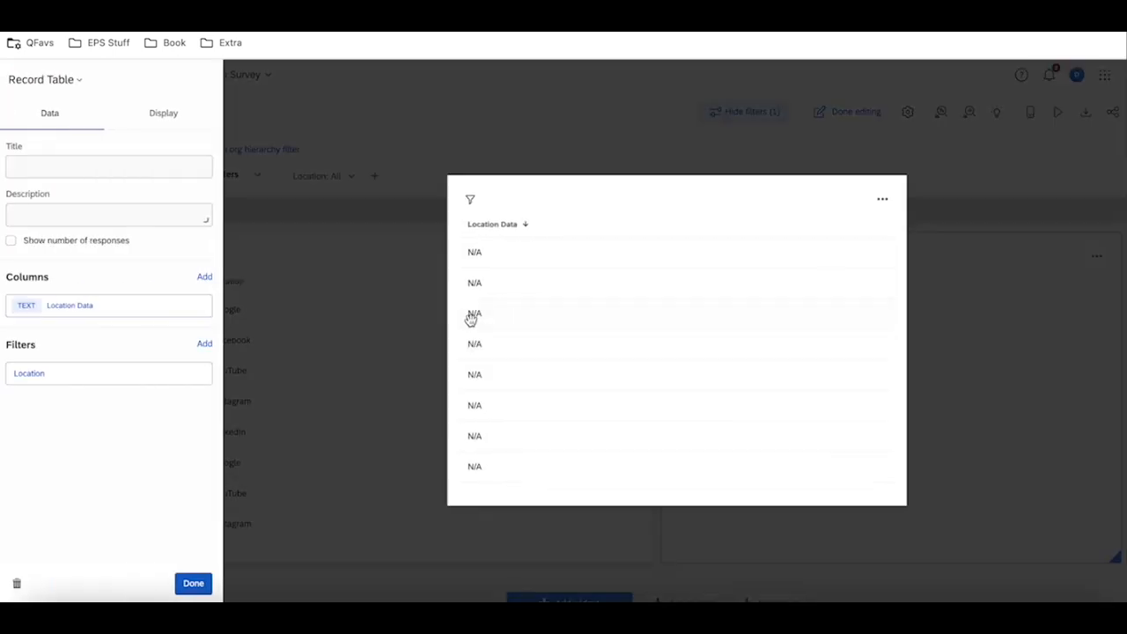
pyautogui.click(112, 373)
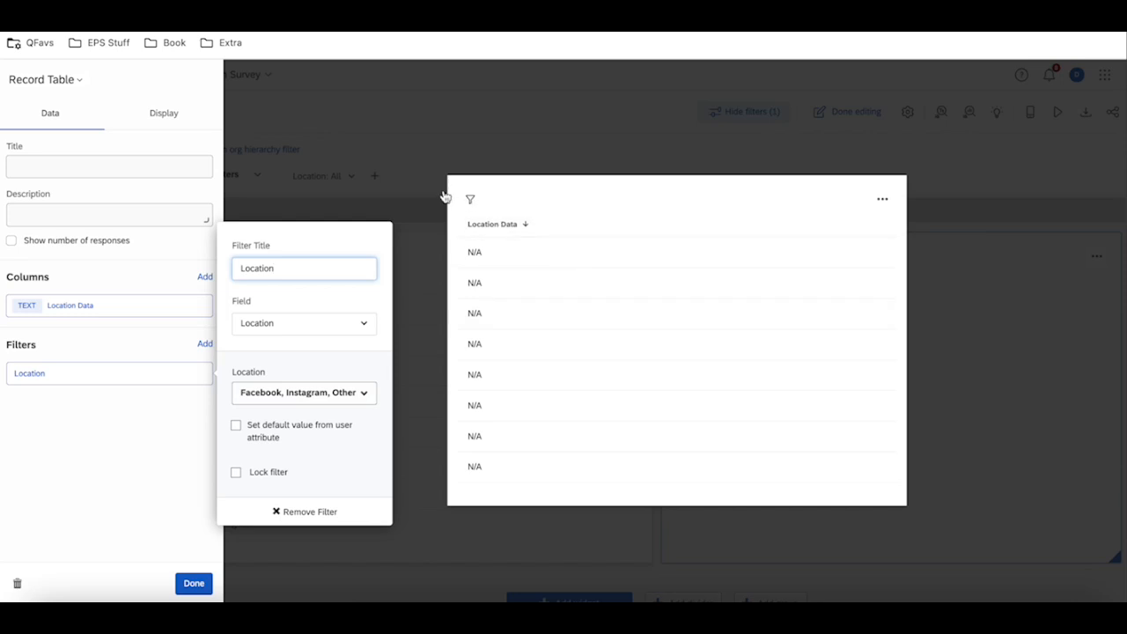
pyautogui.click(333, 393)
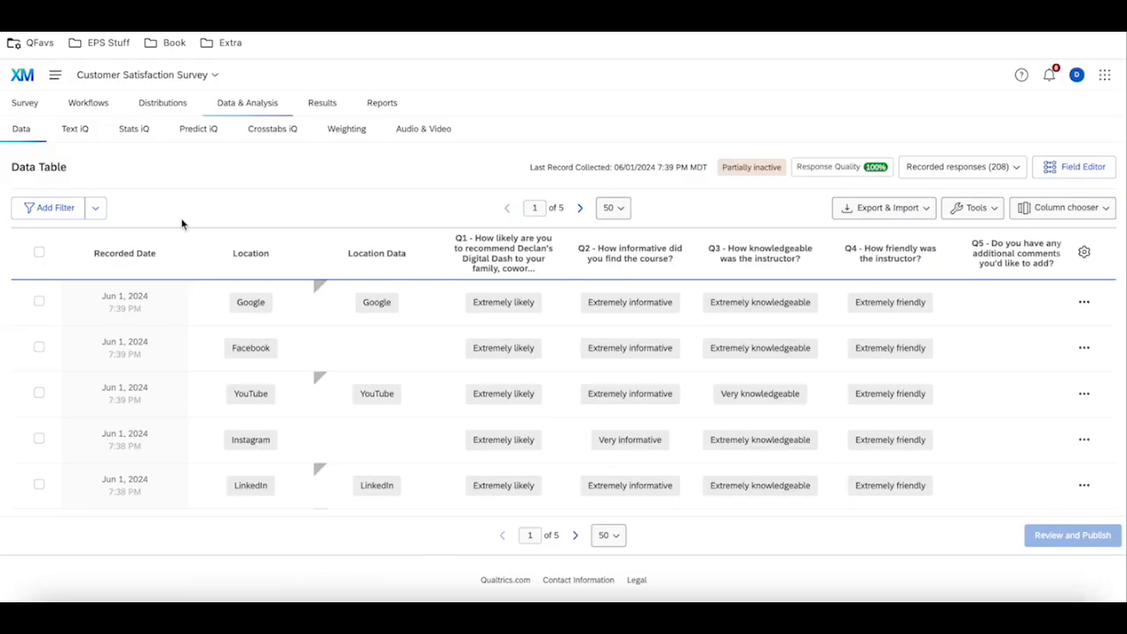
# In the survey's Data Table, save and apply a filter named Widget Level Filter where Location contains any of Facebook, Instagram or Other.
pyautogui.click(42, 216)
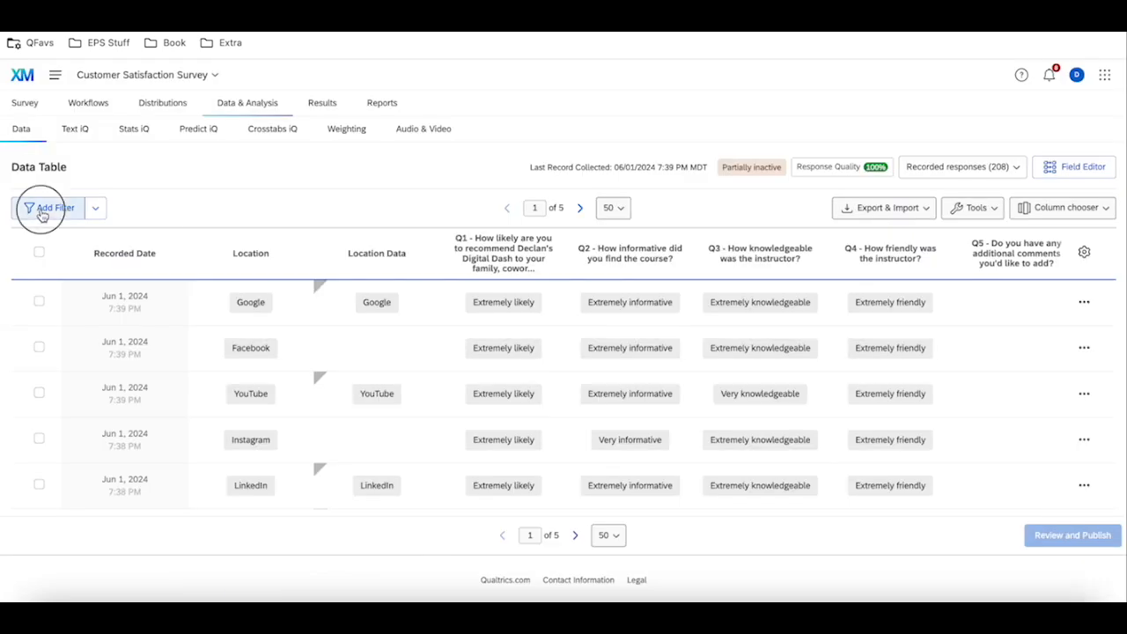
pyautogui.click(48, 247)
pyautogui.moveTo(141, 369)
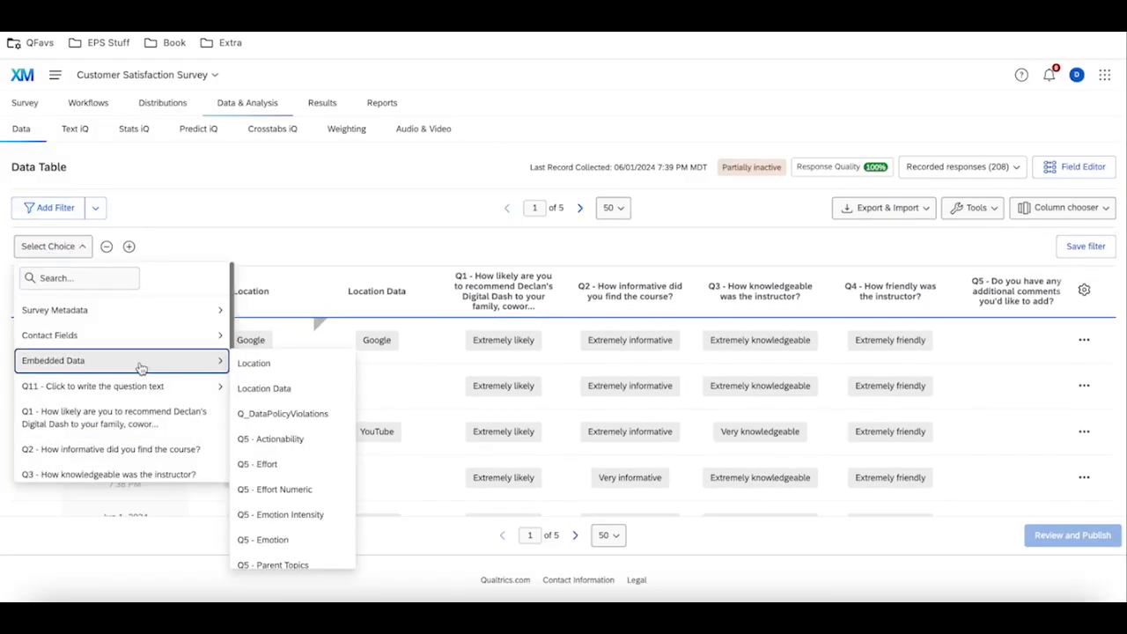
pyautogui.click(286, 366)
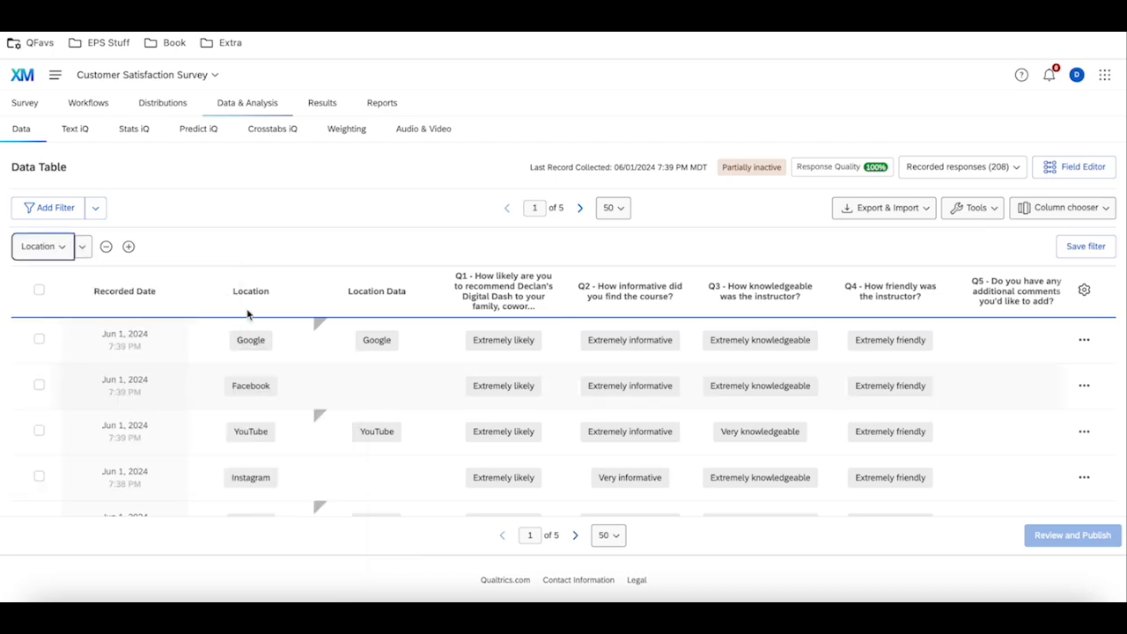
pyautogui.write('Facebook')
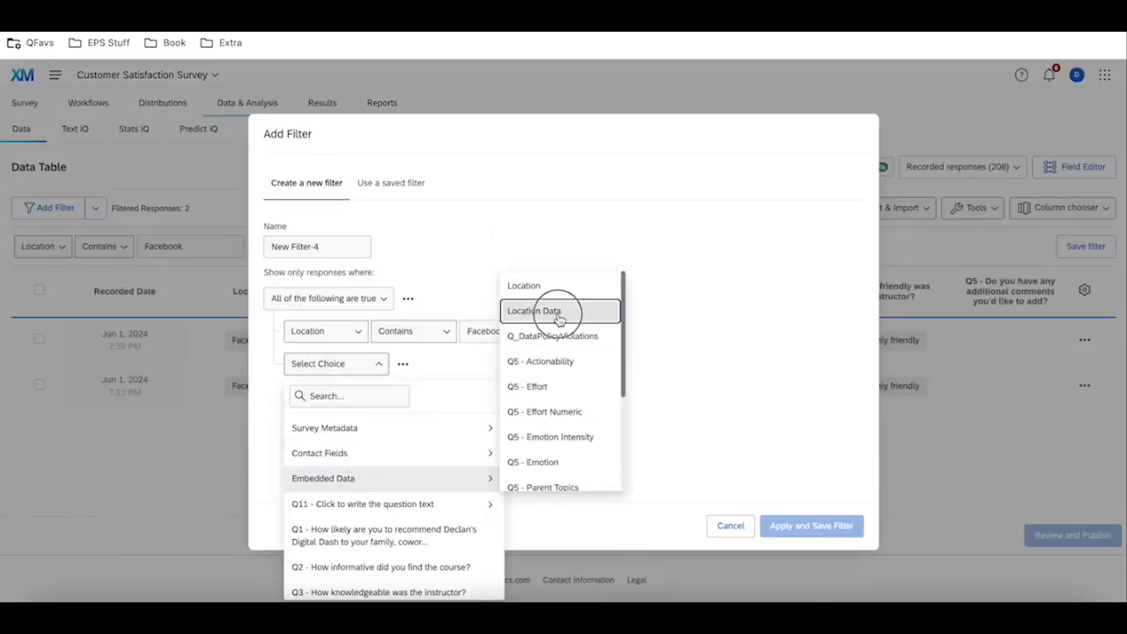
pyautogui.click(558, 308)
pyautogui.click(490, 363)
pyautogui.write('Instagram')
pyautogui.click(328, 298)
pyautogui.click(328, 340)
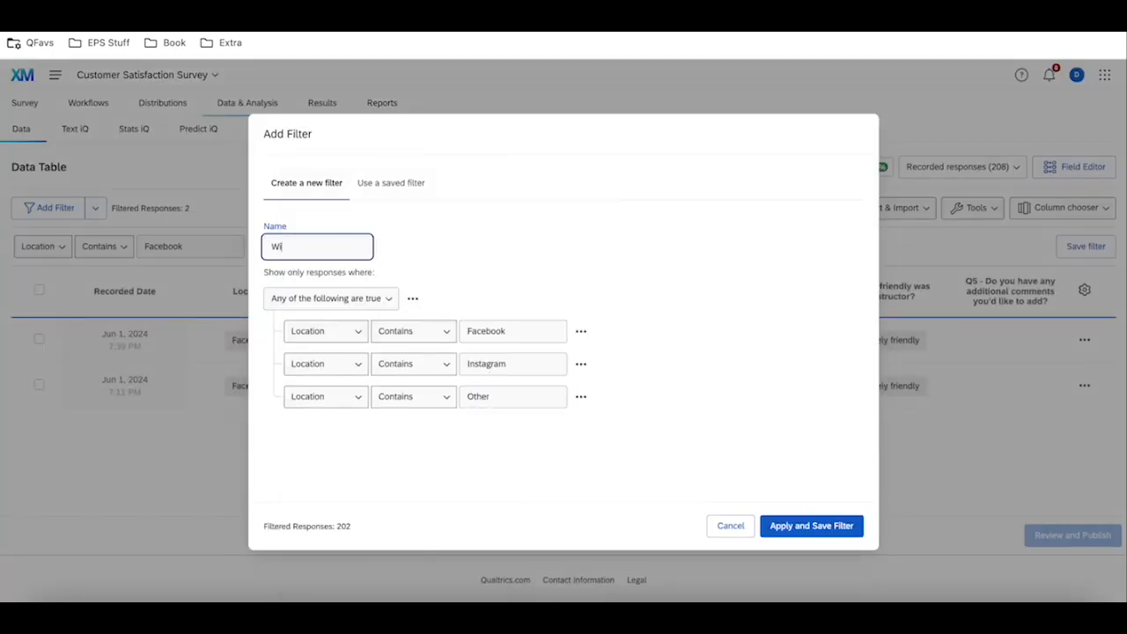
pyautogui.write('idget Level Filter')
pyautogui.click(797, 526)
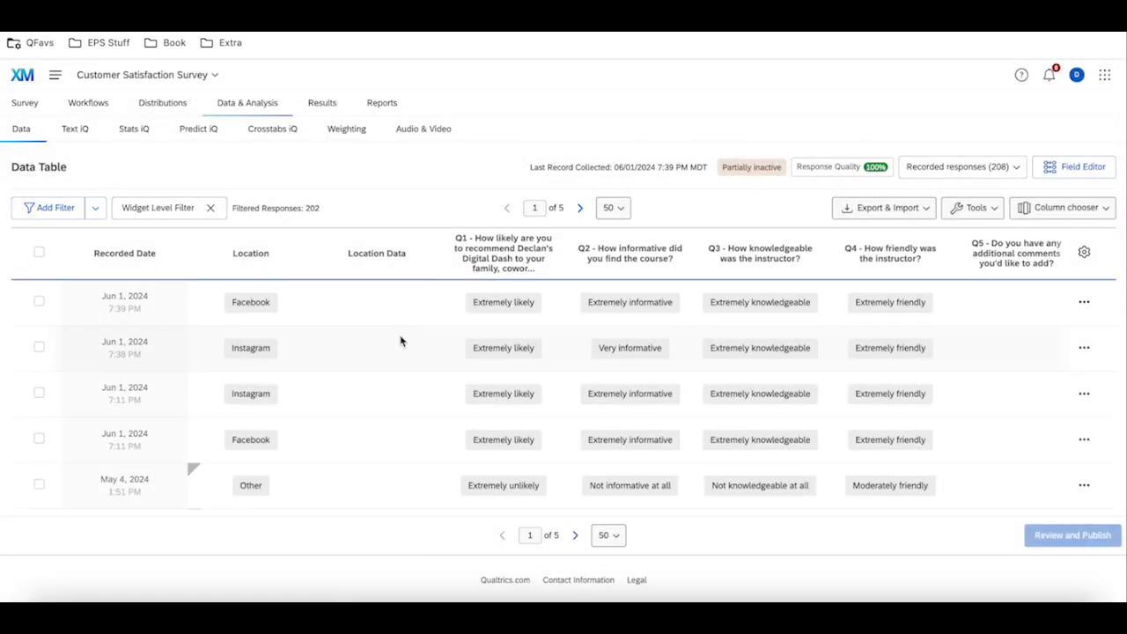
# Look through the Location and Location Data columns of the filtered responses and expand the Widget Level Filter's conditions.
pyautogui.scroll(-10, 407, 394)
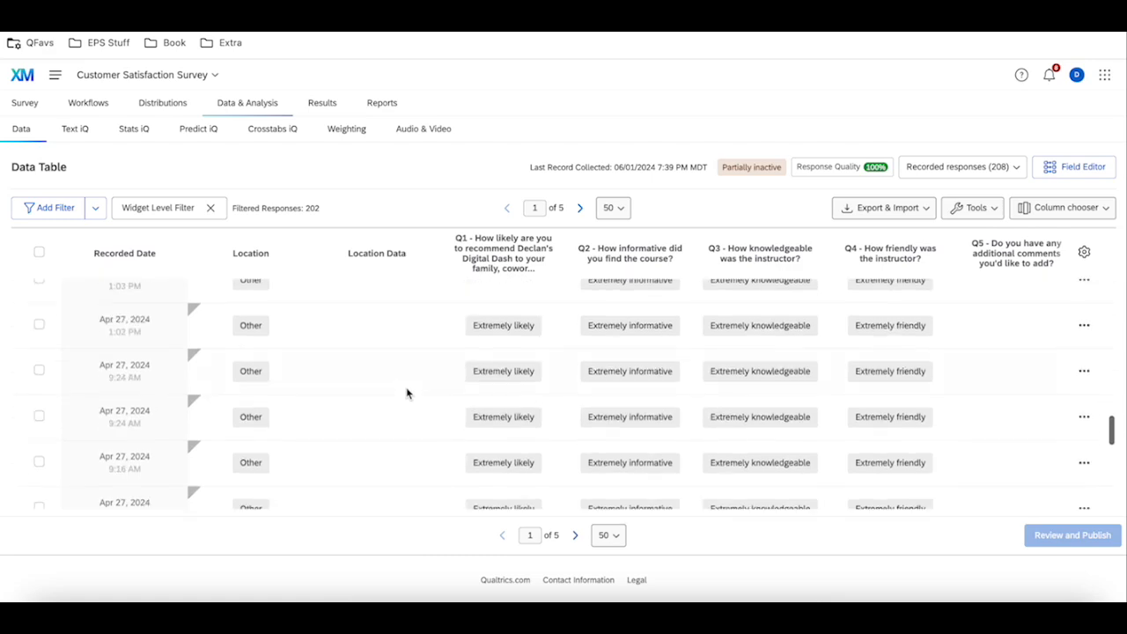
pyautogui.scroll(10, 395, 359)
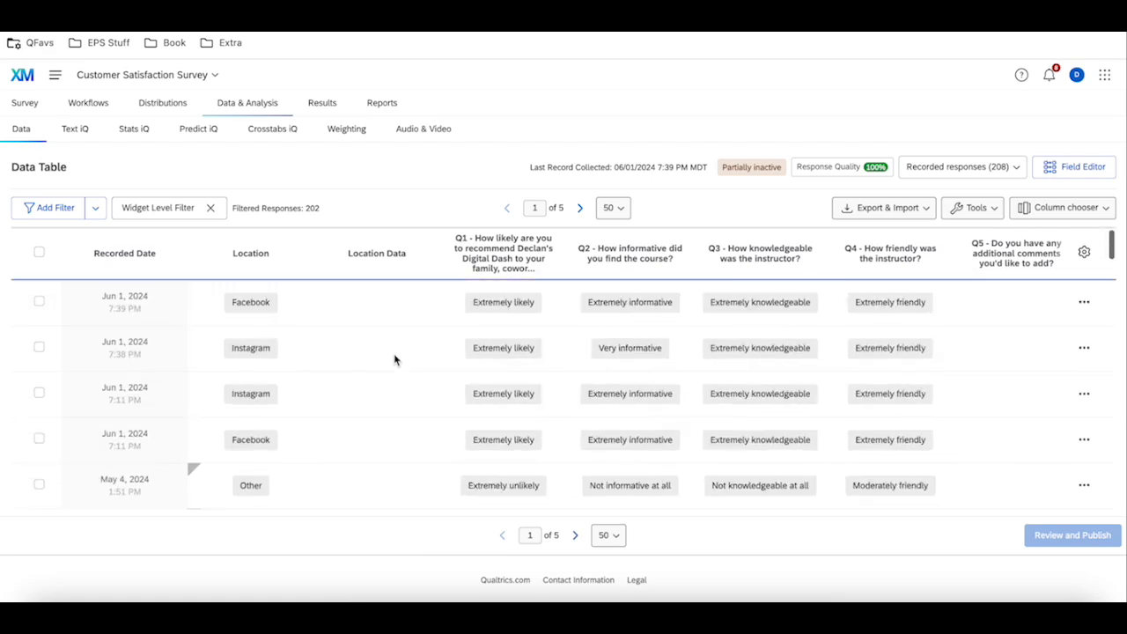
pyautogui.scroll(-10, 383, 382)
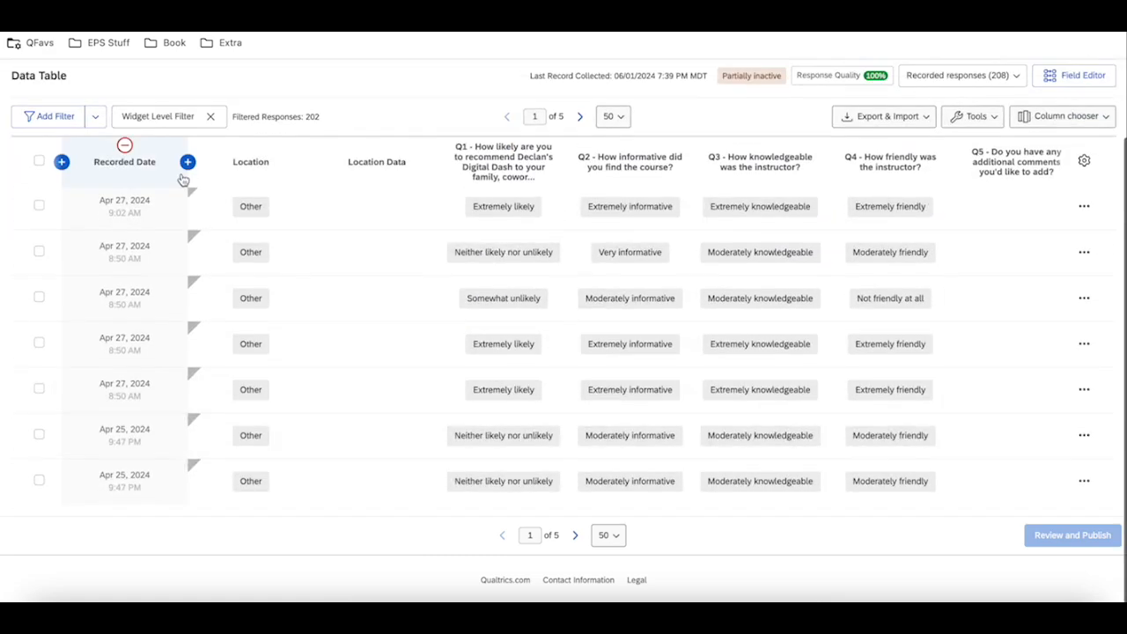
pyautogui.click(158, 116)
pyautogui.click(285, 299)
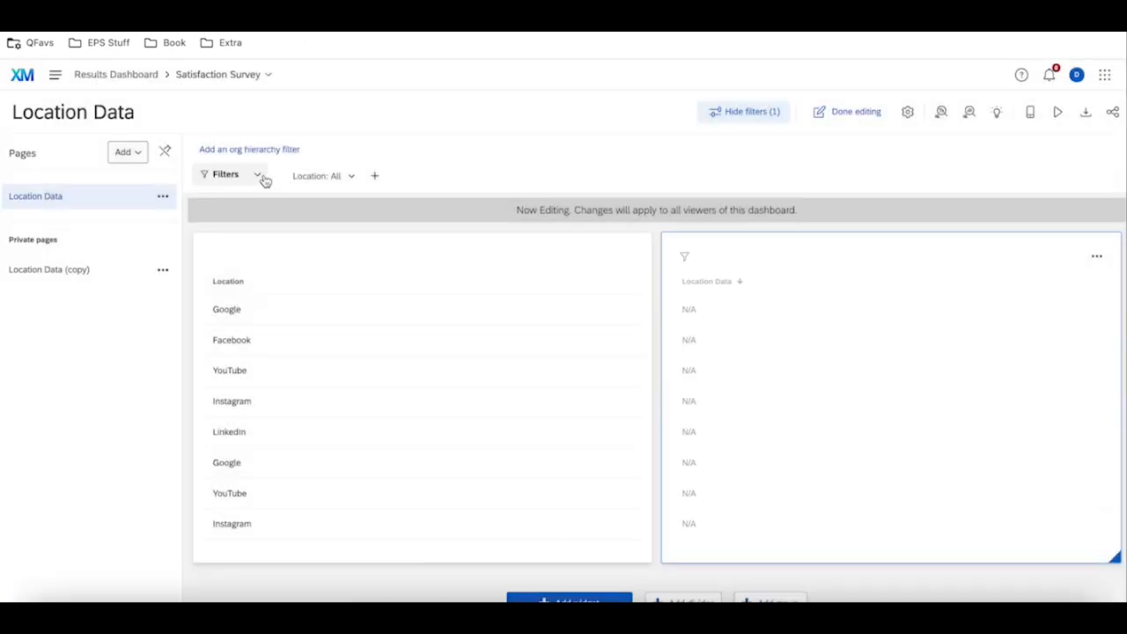
# Check which values the Location Data dashboard page's Location filter uses, and open the dashboard settings.
pyautogui.click(317, 177)
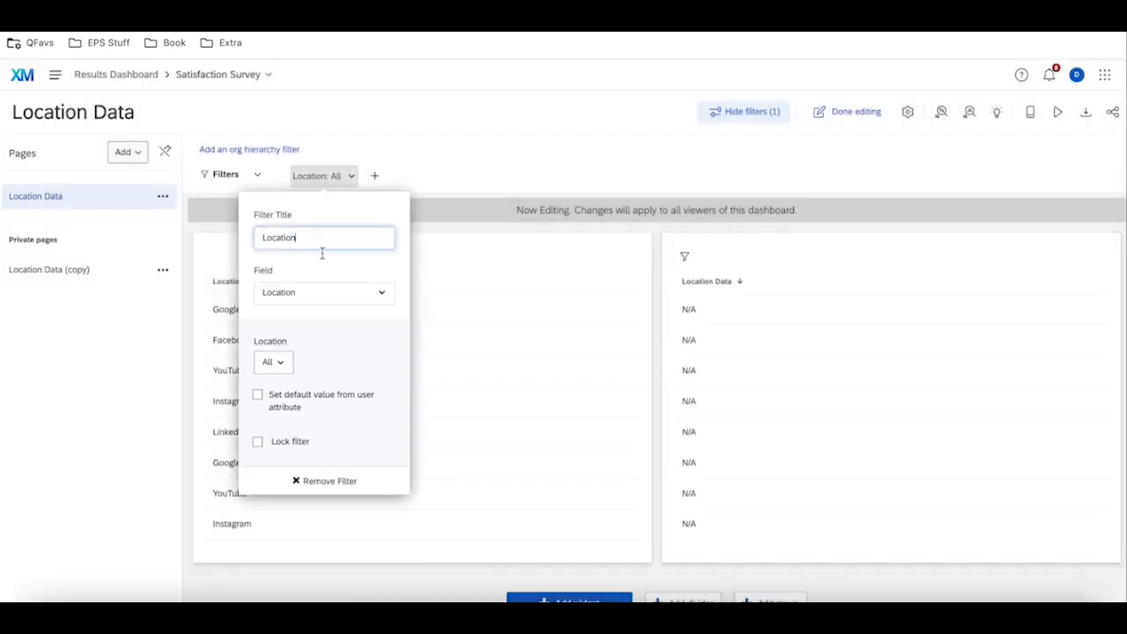
pyautogui.click(282, 361)
pyautogui.click(589, 187)
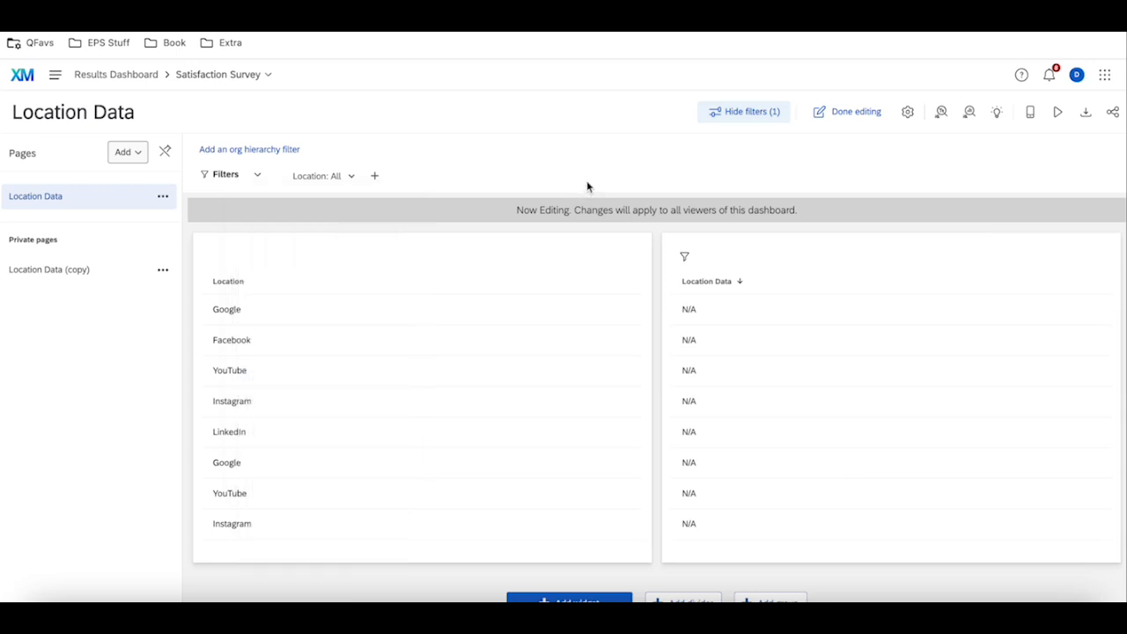
pyautogui.click(908, 113)
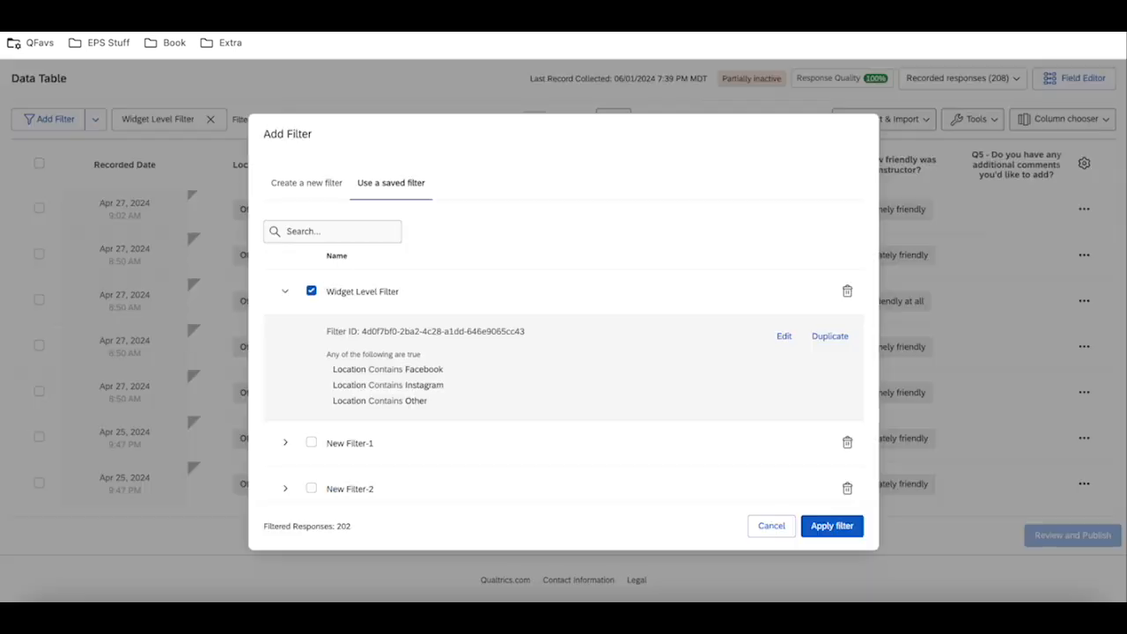
# Close the survey's saved filter dialog without changes and clear the Widget Level Filter from the Data Table.
pyautogui.click(769, 527)
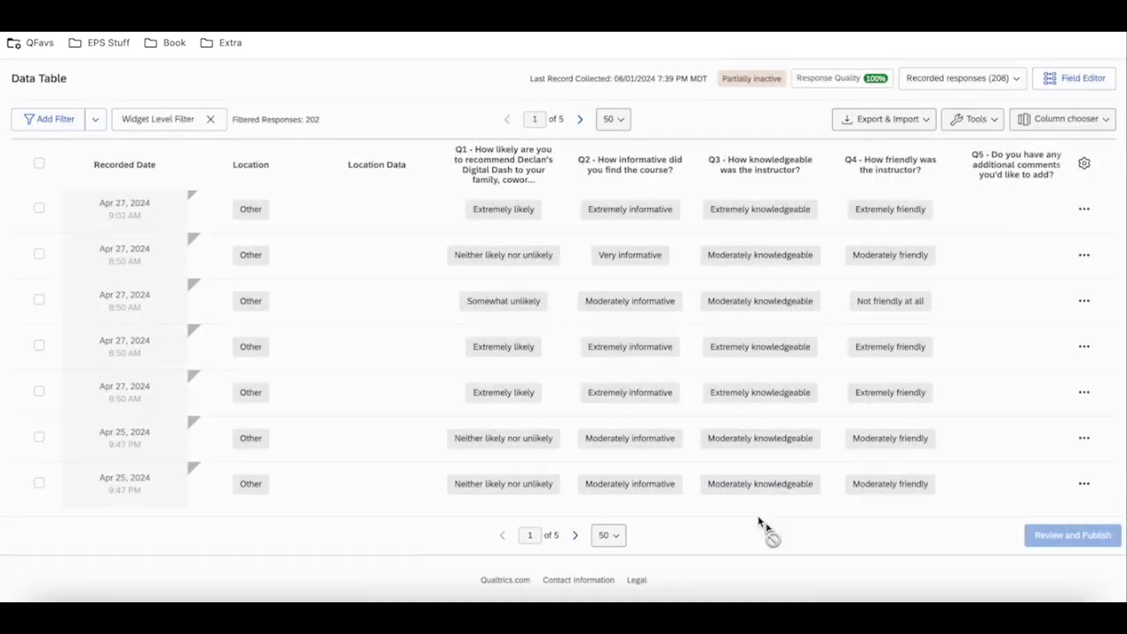
pyautogui.click(210, 119)
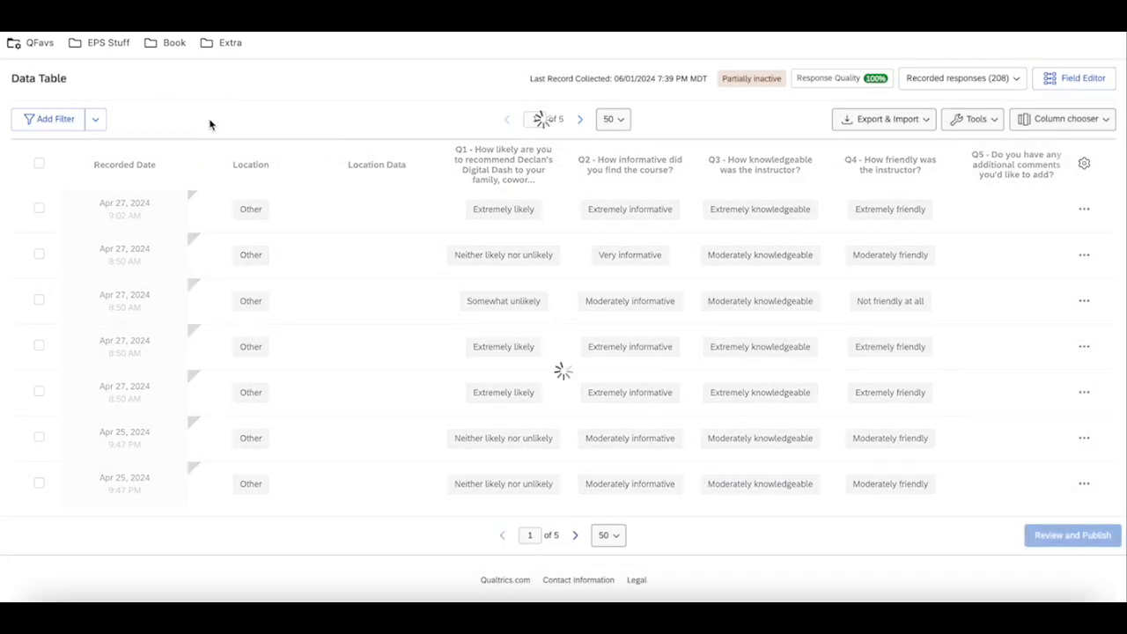
pyautogui.scroll(20, 375, 260)
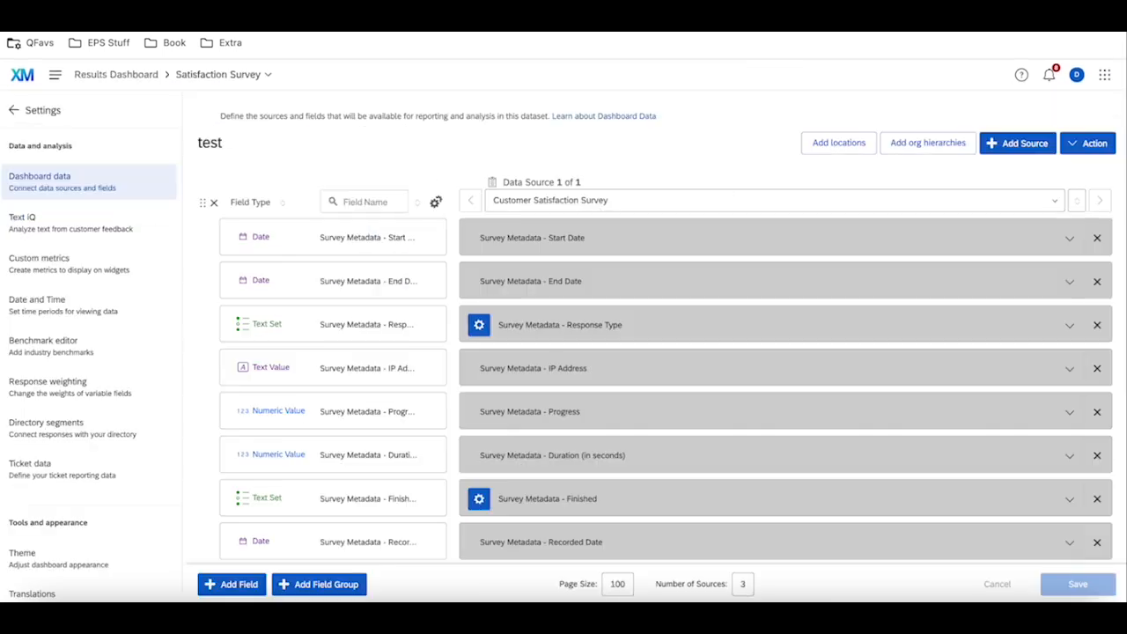
# Return from settings to the dashboard page and inspect the Location Data table widget's column and filter configuration.
pyautogui.click(14, 110)
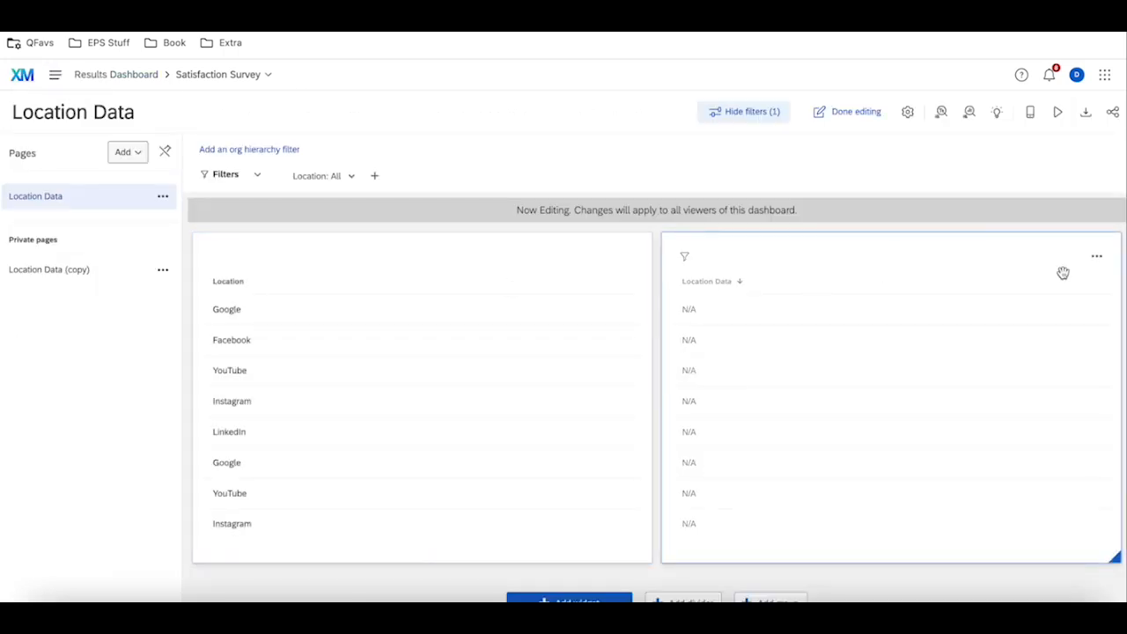
pyautogui.click(1097, 256)
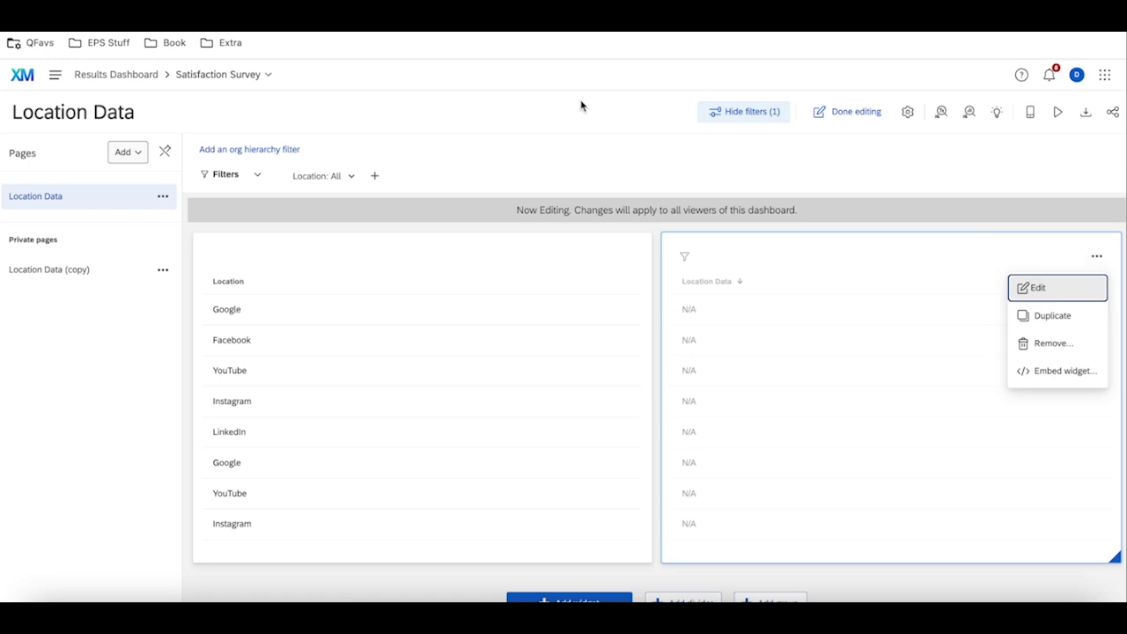
pyautogui.click(344, 146)
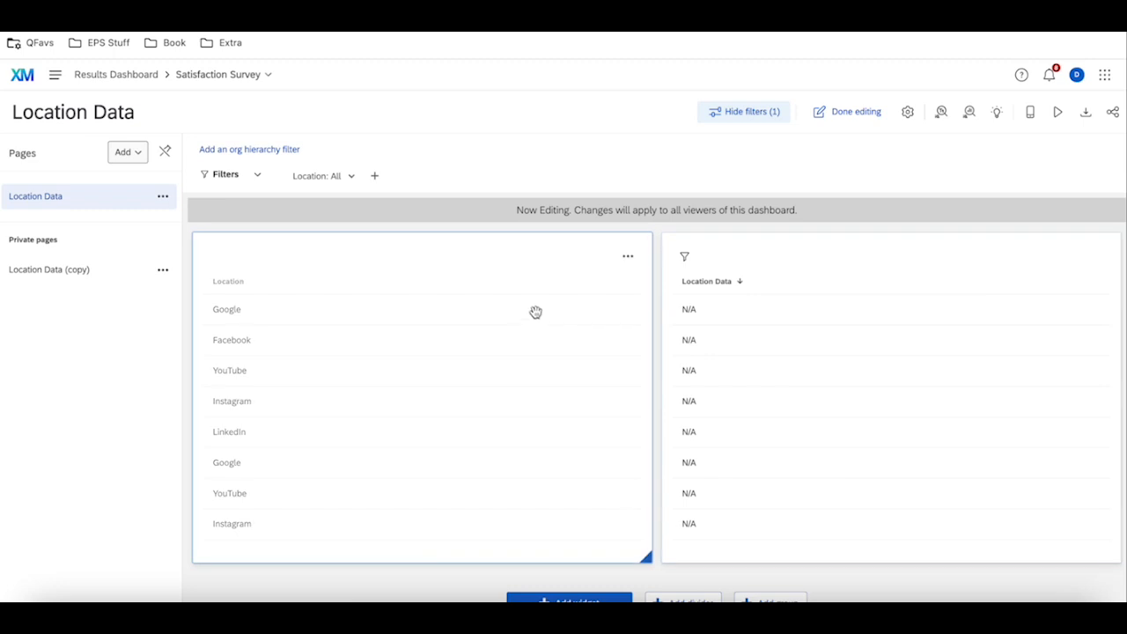
pyautogui.click(1094, 255)
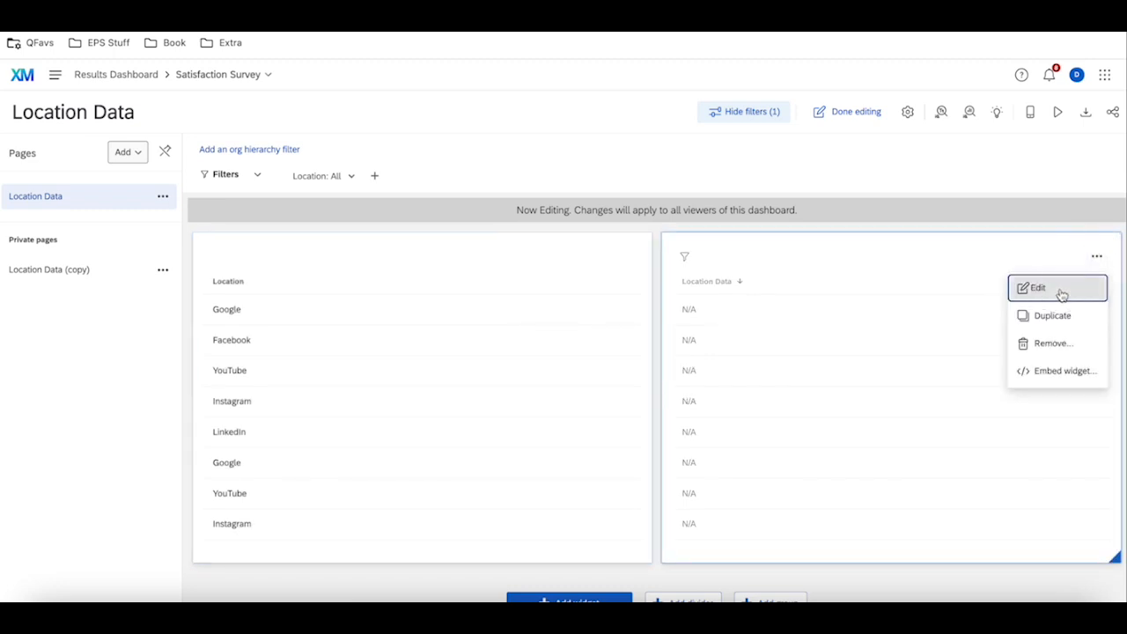
pyautogui.click(1057, 292)
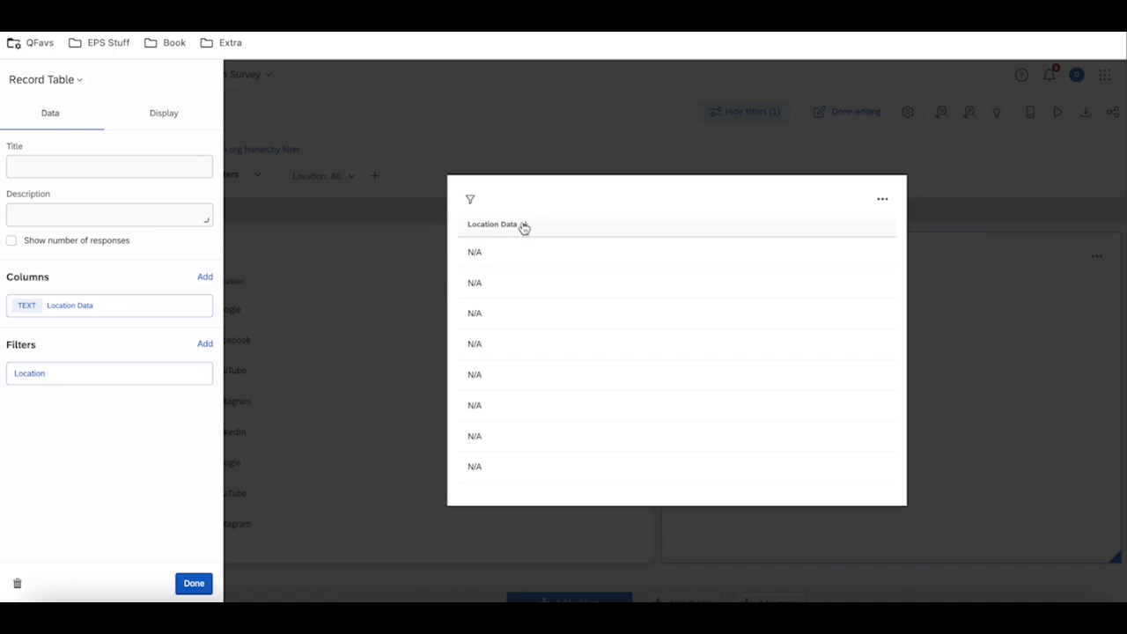
pyautogui.click(398, 214)
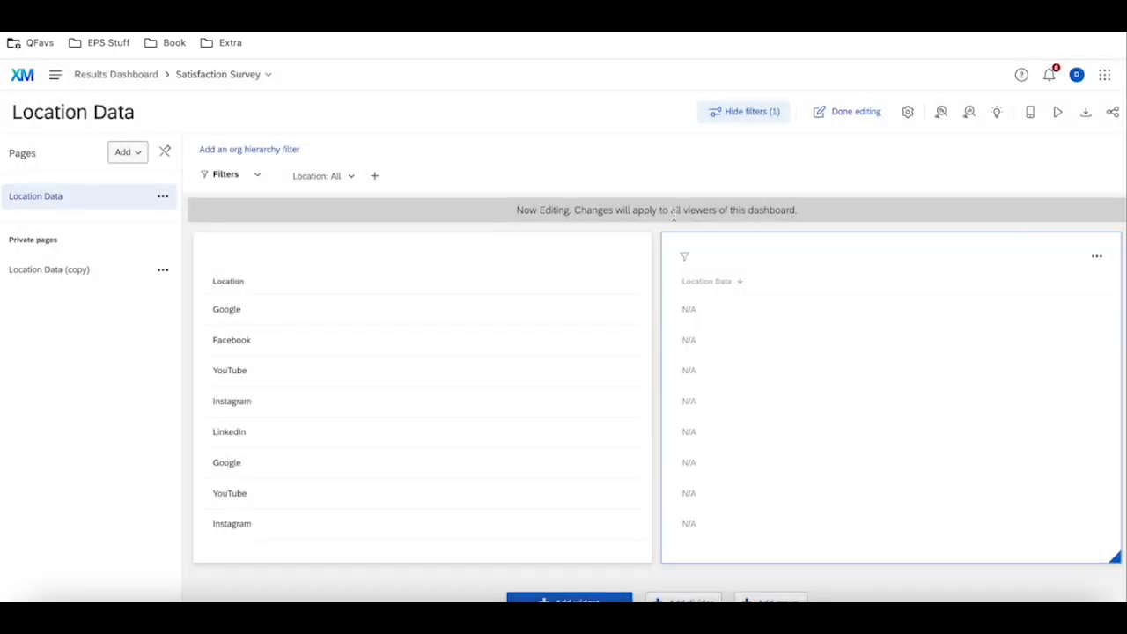
# Search the dashboard data mapping for "Location", compare the Location and Location Data fields, and return to the dashboard page.
pyautogui.click(908, 111)
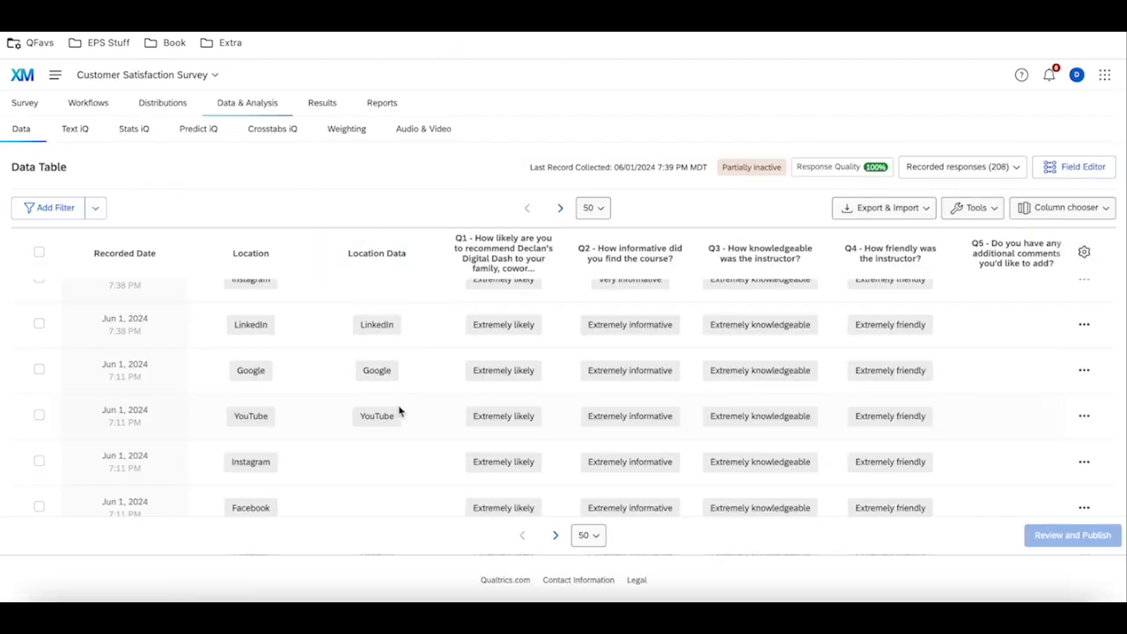
pyautogui.scroll(4, 398, 411)
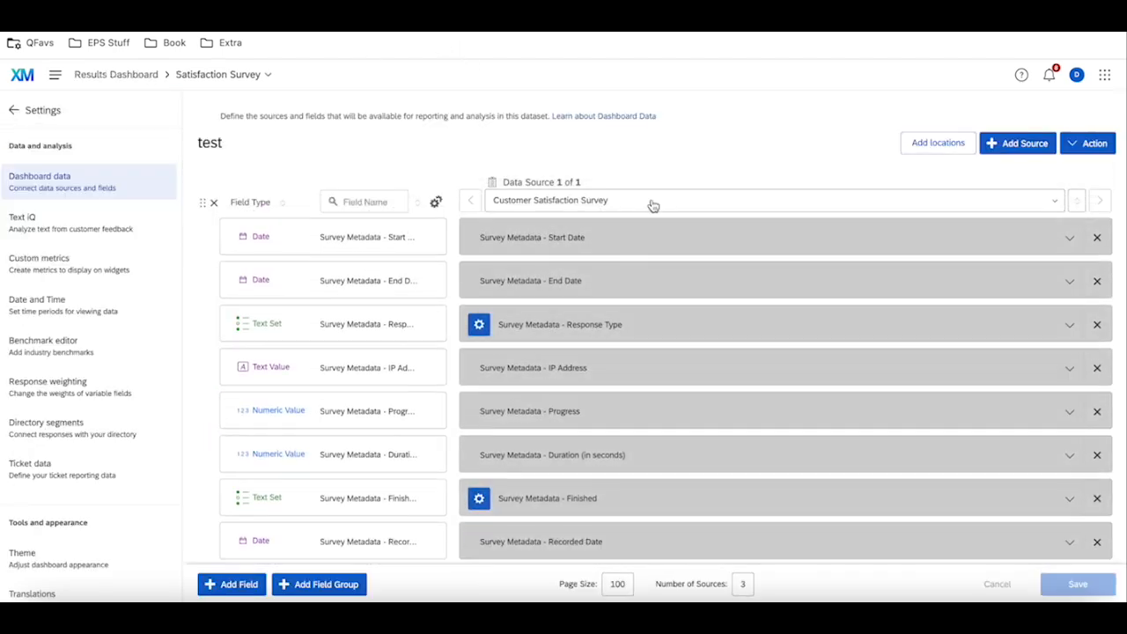
pyautogui.click(385, 201)
pyautogui.write('Location')
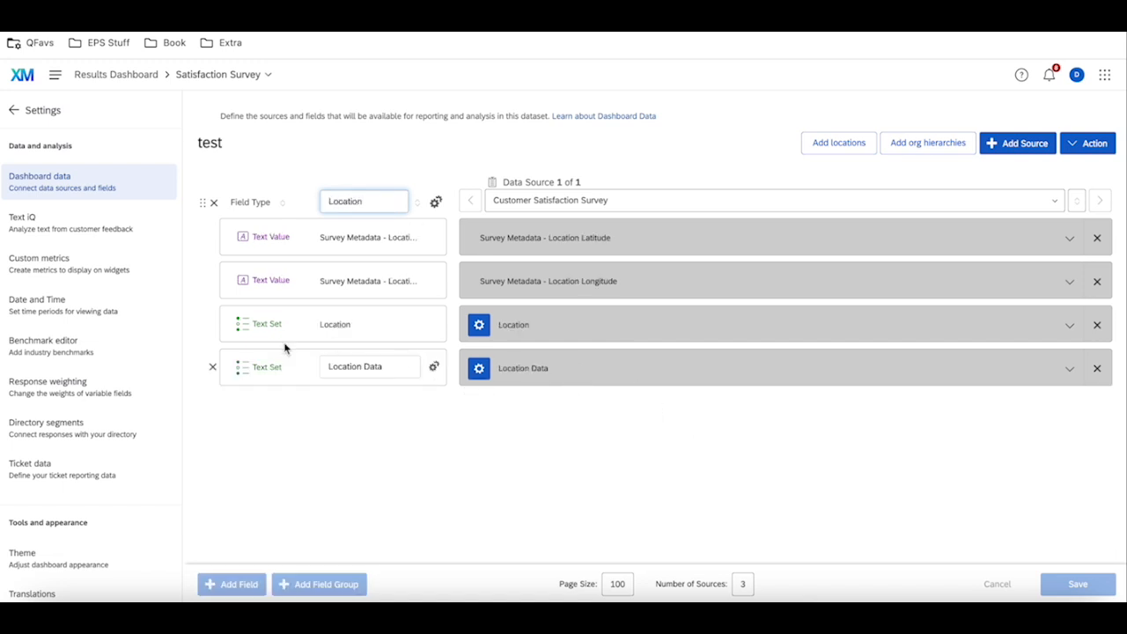
pyautogui.click(14, 111)
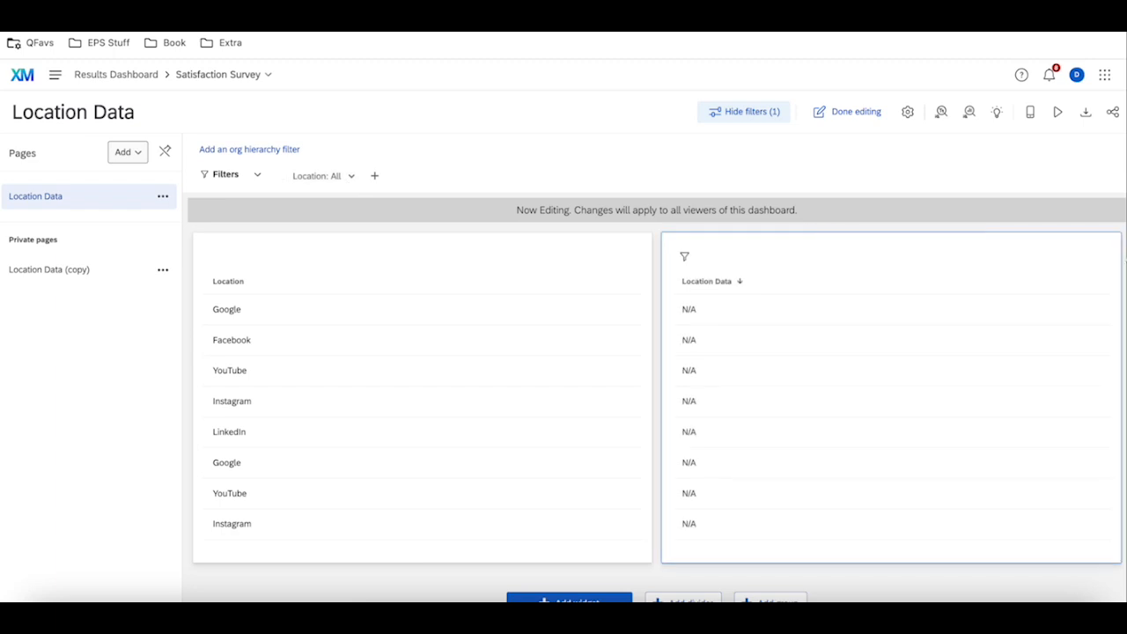
# Review the Location Data record table widget's column and Location filter settings again, closing the editor without changes.
pyautogui.click(1096, 256)
pyautogui.click(1066, 289)
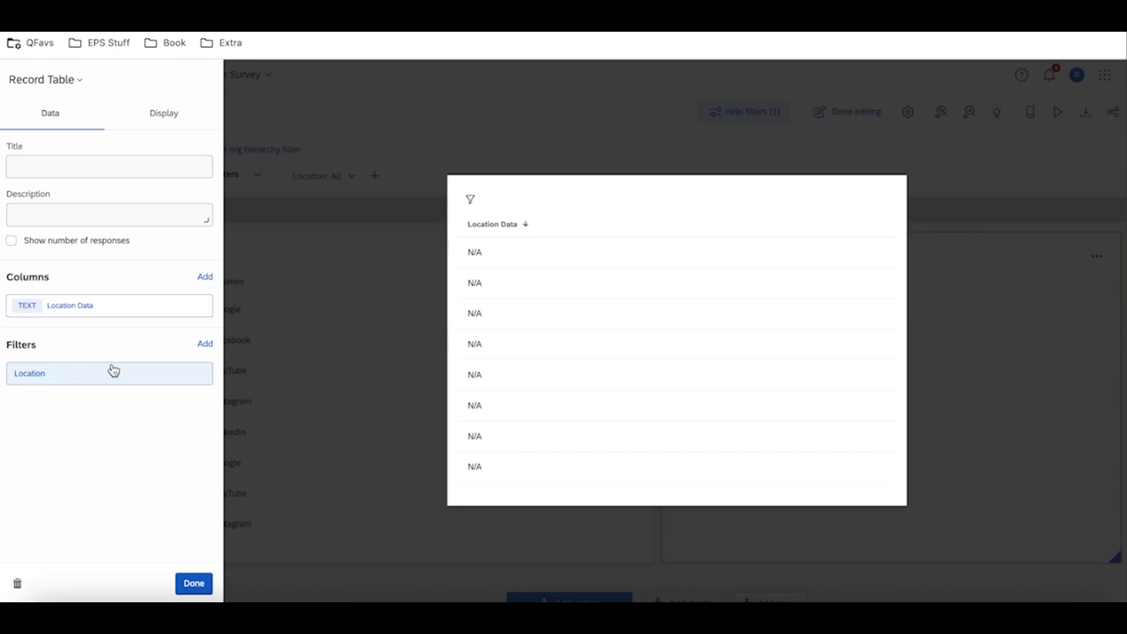
pyautogui.click(350, 305)
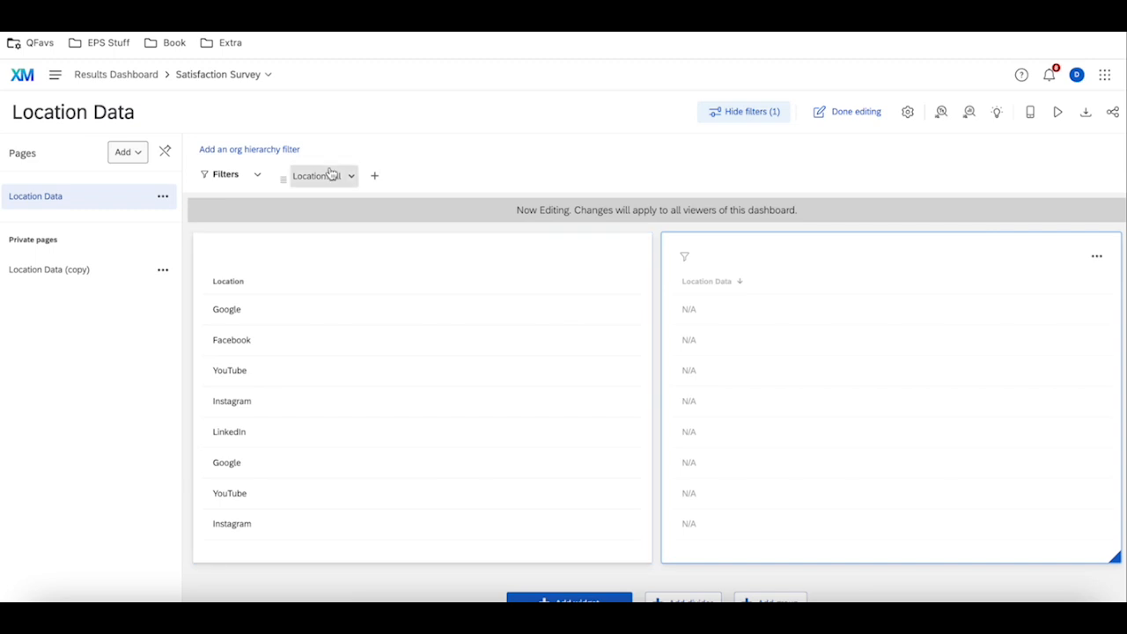
pyautogui.click(1096, 256)
pyautogui.click(1060, 291)
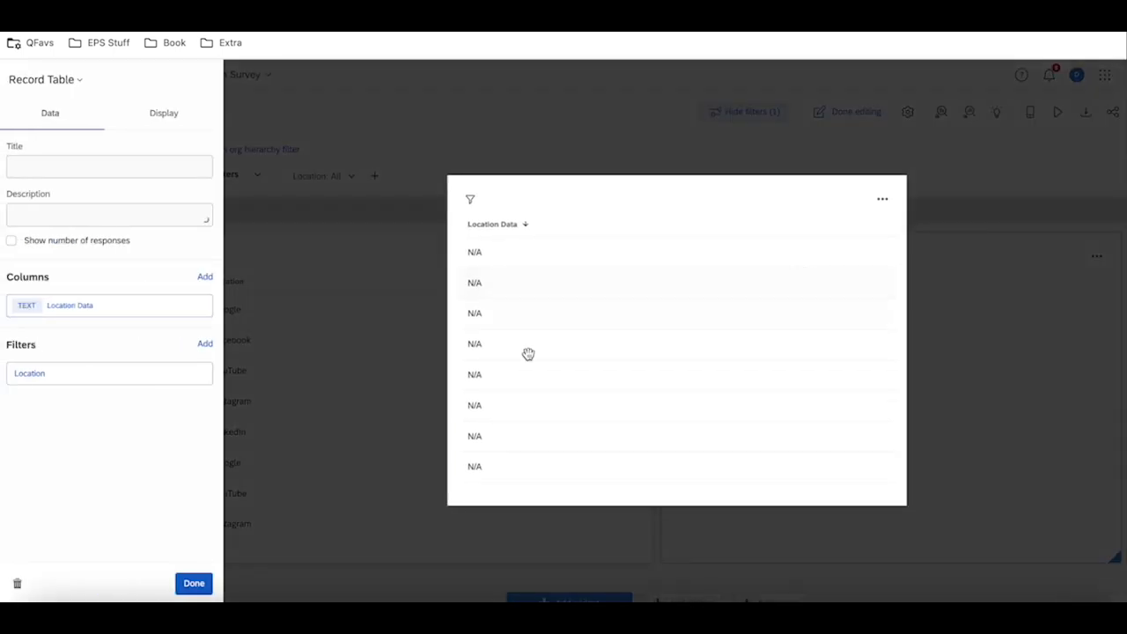
pyautogui.click(436, 380)
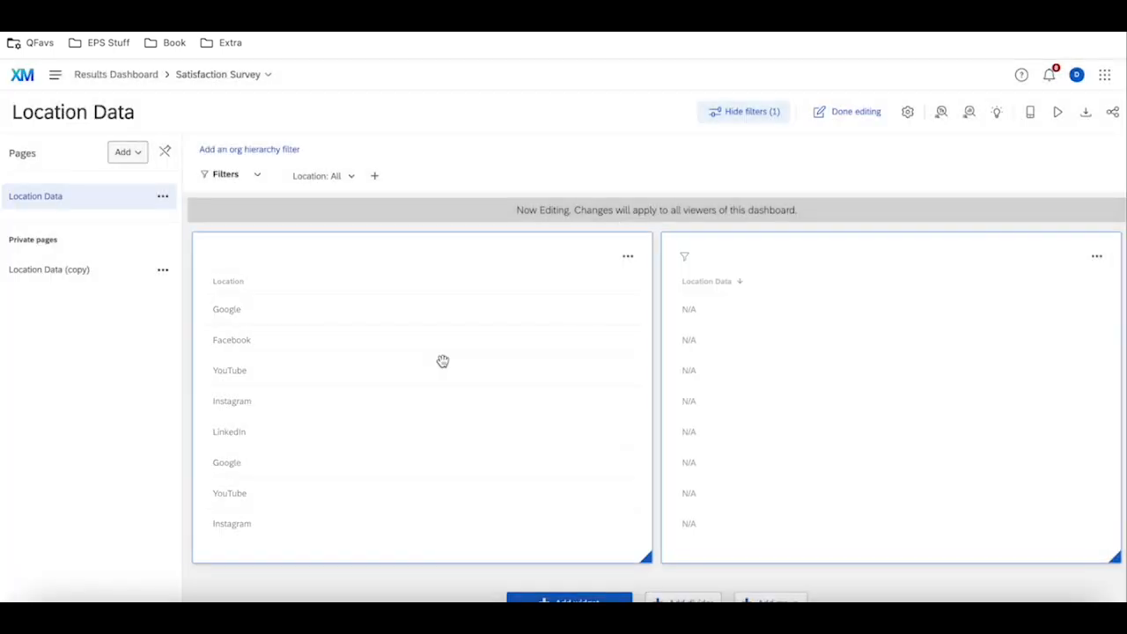